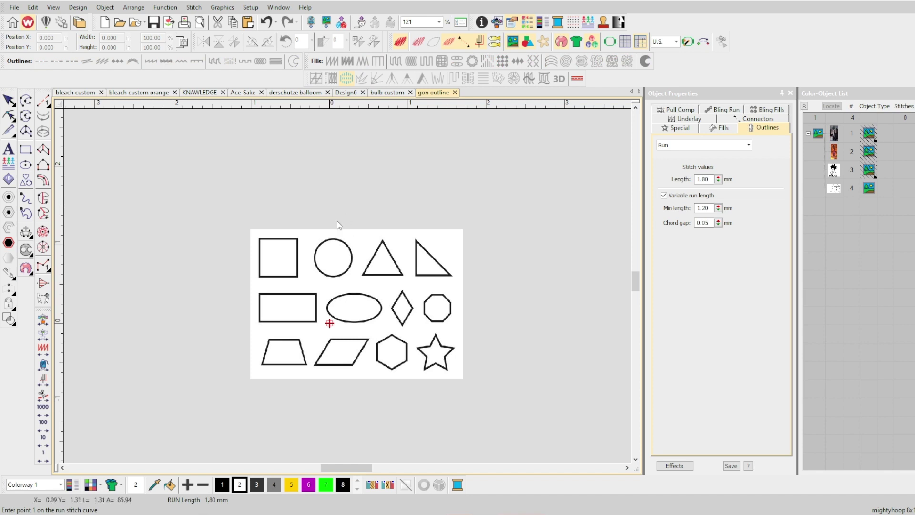
- Digitize a two-point run-stitch line about 0.52 in wide in the empty area above the shapes and deselect it
click(338, 216)
click(377, 216)
key(Return)
scroll(359, 221, up, 2)
scroll(351, 291, up, 1)
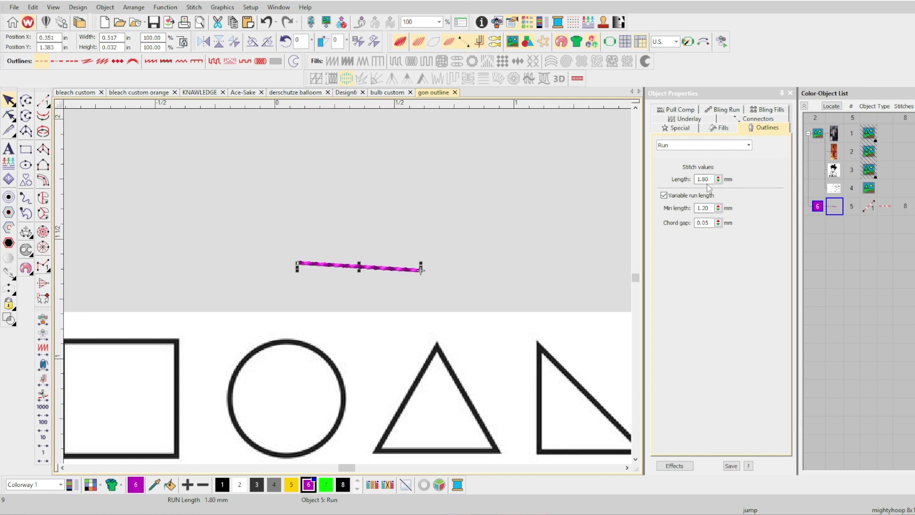
click(882, 241)
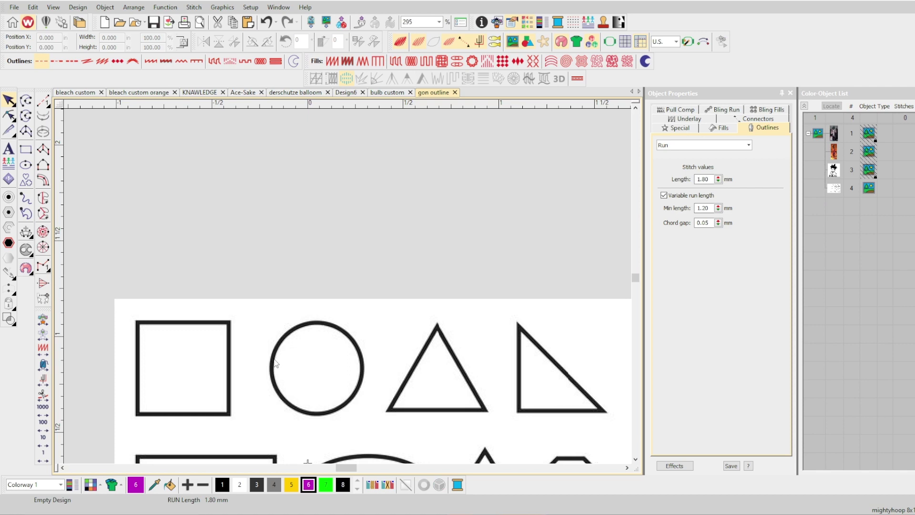
- Trace the square in the artwork with a run stitch, placing a straight point at each corner and returning to the upper-left corner
scroll(267, 366, up, 2)
key(space)
scroll(335, 284, down, 1)
scroll(332, 289, up, 1)
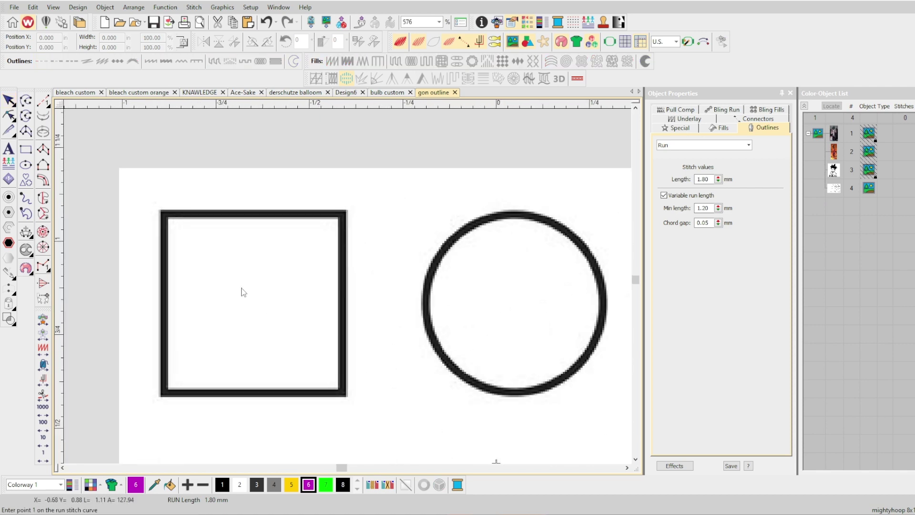
scroll(231, 291, down, 1)
scroll(345, 289, up, 2)
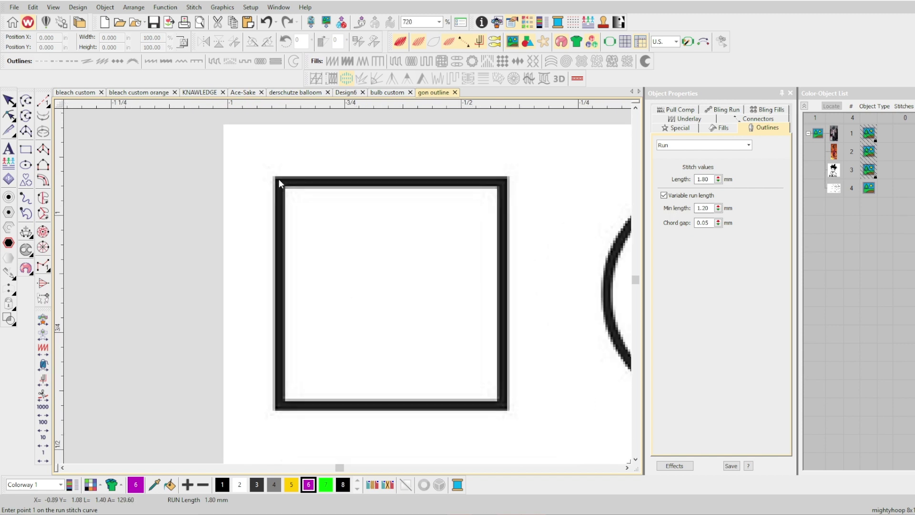
click(279, 180)
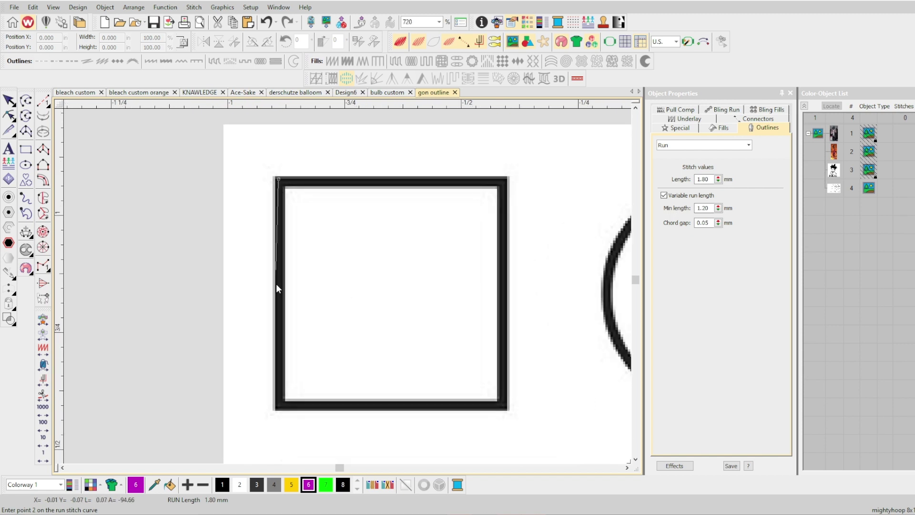
click(280, 408)
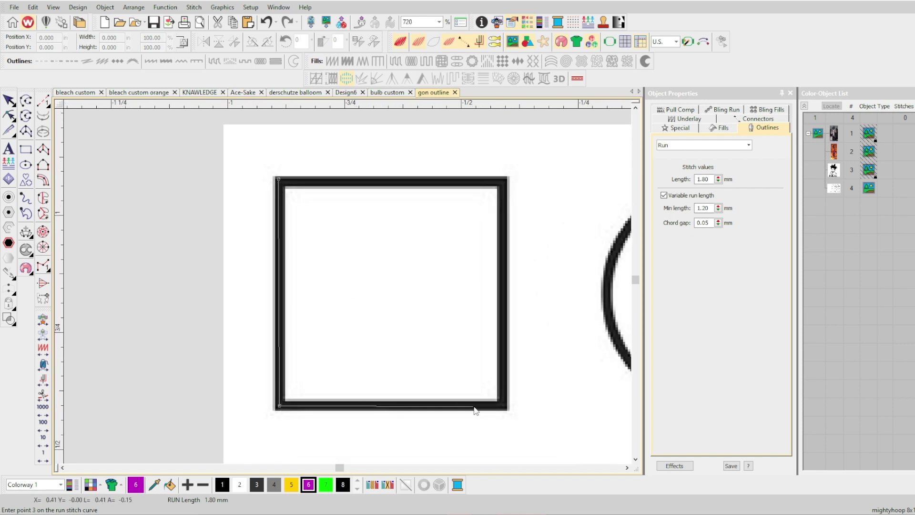
click(503, 406)
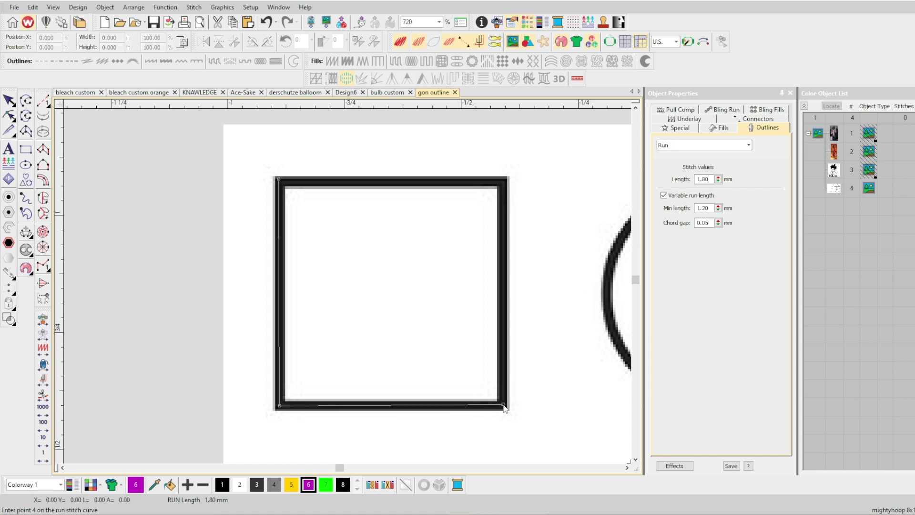
click(504, 182)
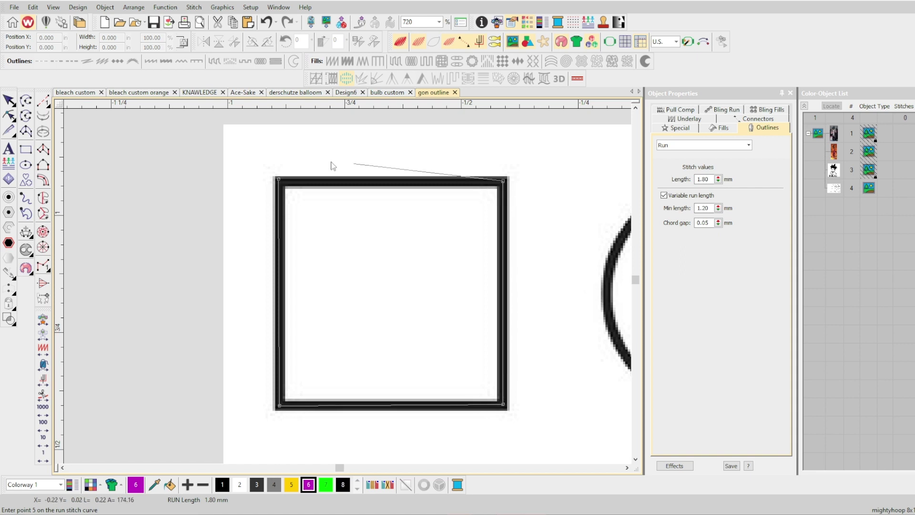
click(279, 180)
- Replace the closing point with one placed precisely on the starting corner and finish the square run object
scroll(279, 179, up, 5)
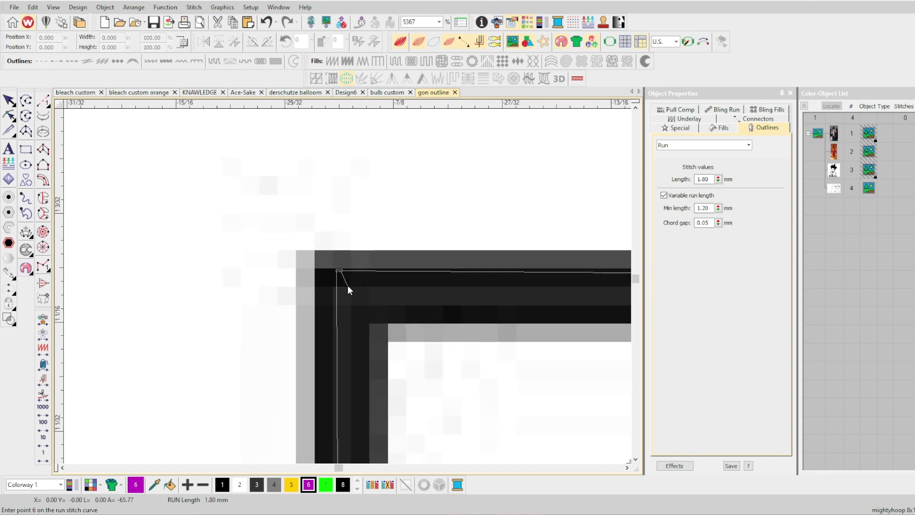
key(BackSpace)
click(336, 270)
scroll(360, 289, down, 5)
key(Return)
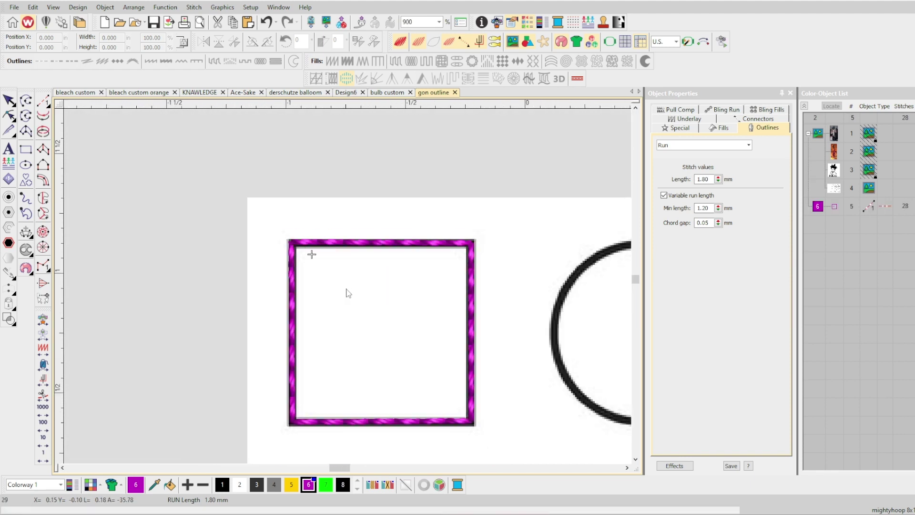
- Hide the background artwork to view the stitched square on its own, and deselect the square
key(d)
scroll(348, 290, down, 5)
scroll(351, 291, up, 4)
key(Escape)
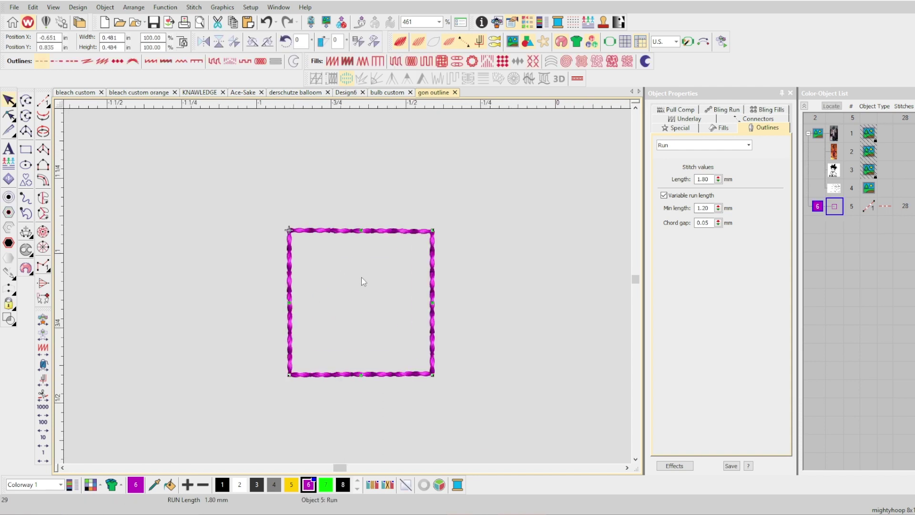
click(502, 167)
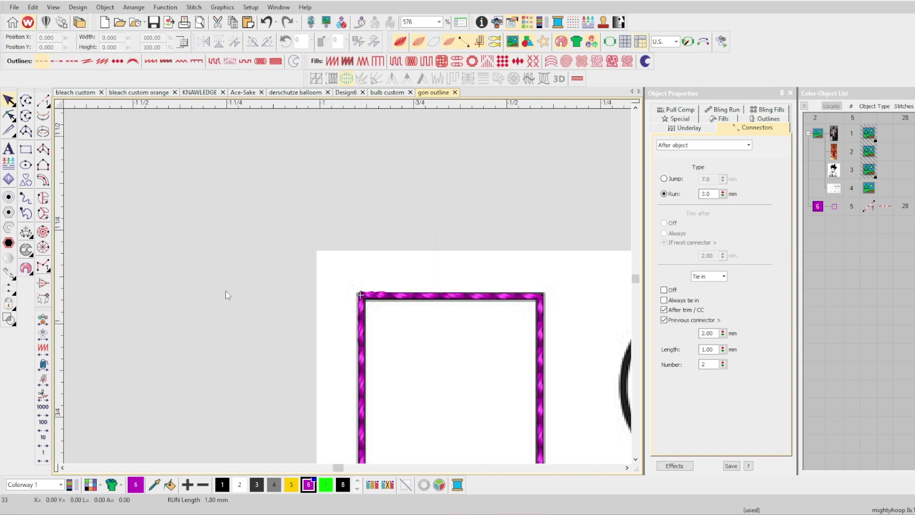
- Digitize an open run-stitch line above and left of the square, combining straight corner points with one curved point
key(space)
click(248, 298)
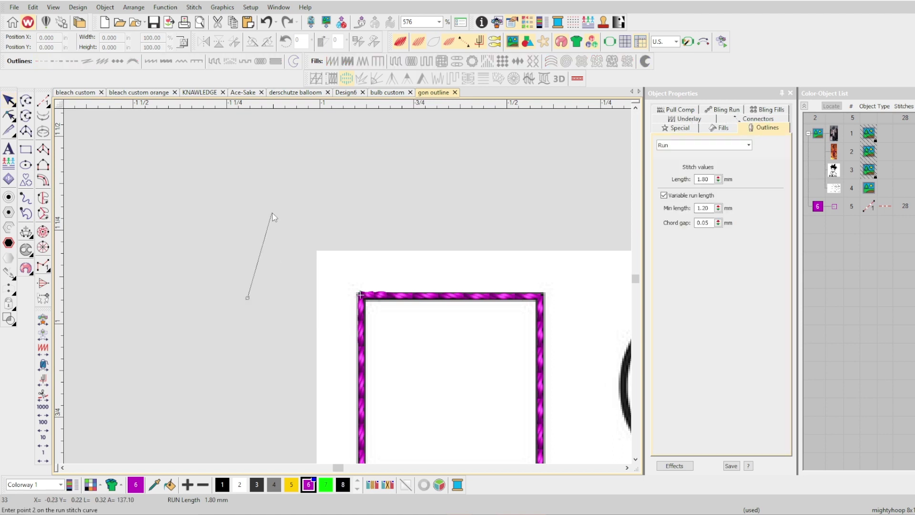
click(272, 213)
right_click(338, 215)
click(366, 164)
click(249, 149)
key(Return)
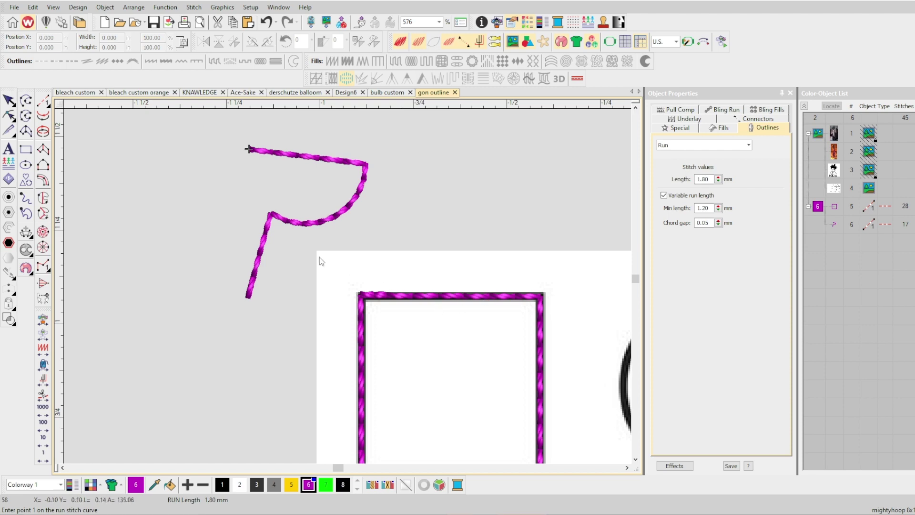
- Examine the stitches along the straight and curved segments of the open run line and at its end point
scroll(351, 291, up, 3)
scroll(353, 290, down, 3)
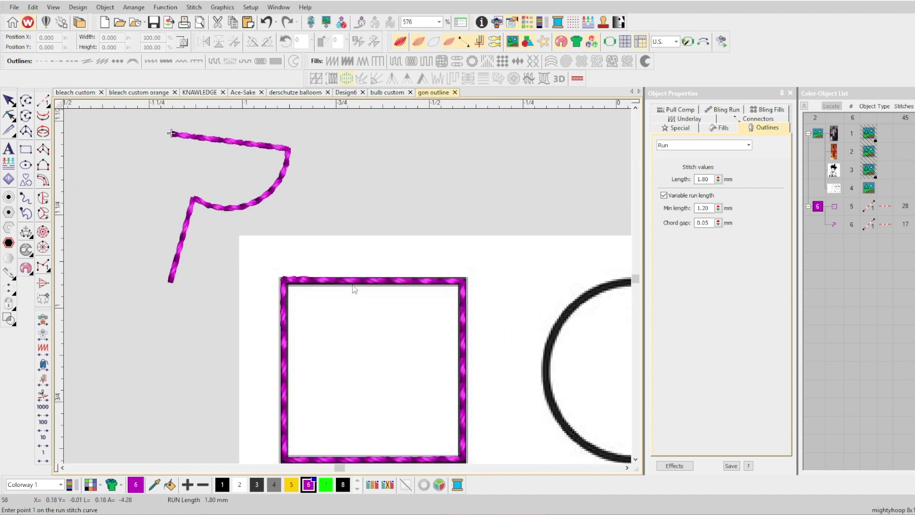
scroll(297, 273, up, 2)
scroll(335, 281, down, 3)
scroll(368, 304, up, 3)
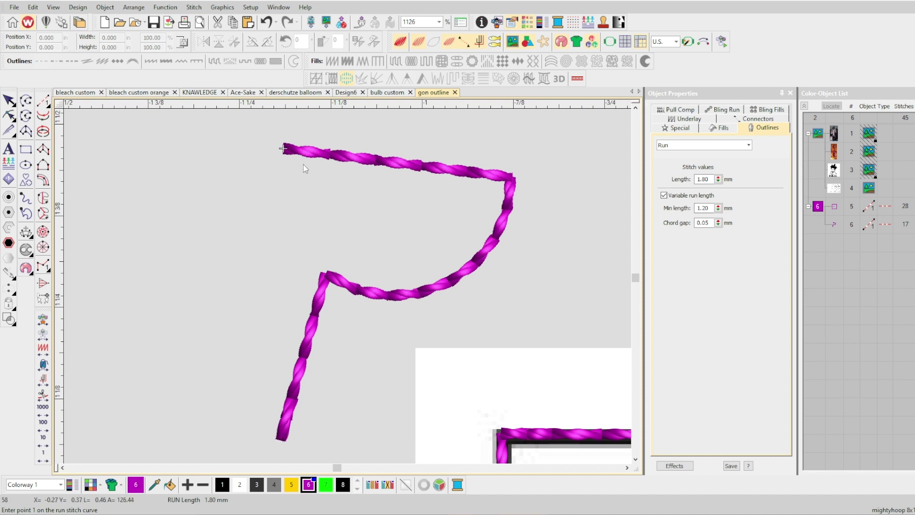
scroll(283, 149, up, 3)
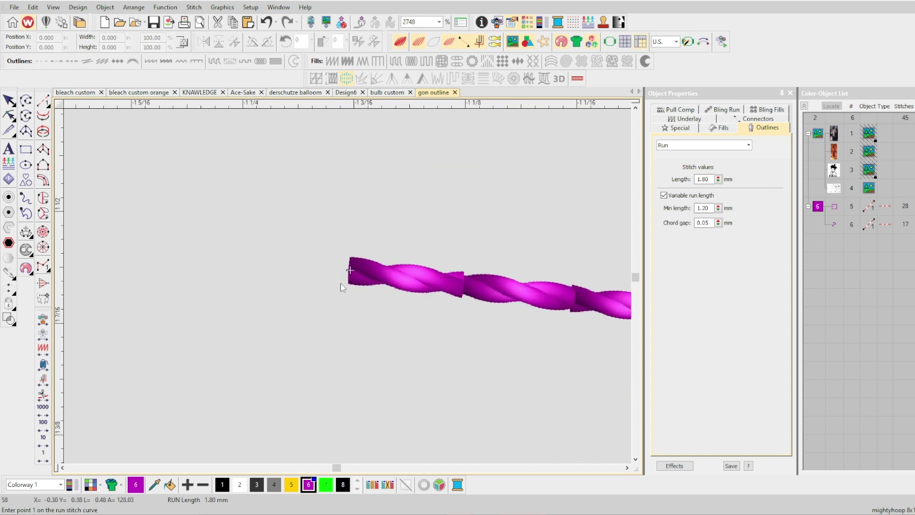
scroll(350, 270, down, 7)
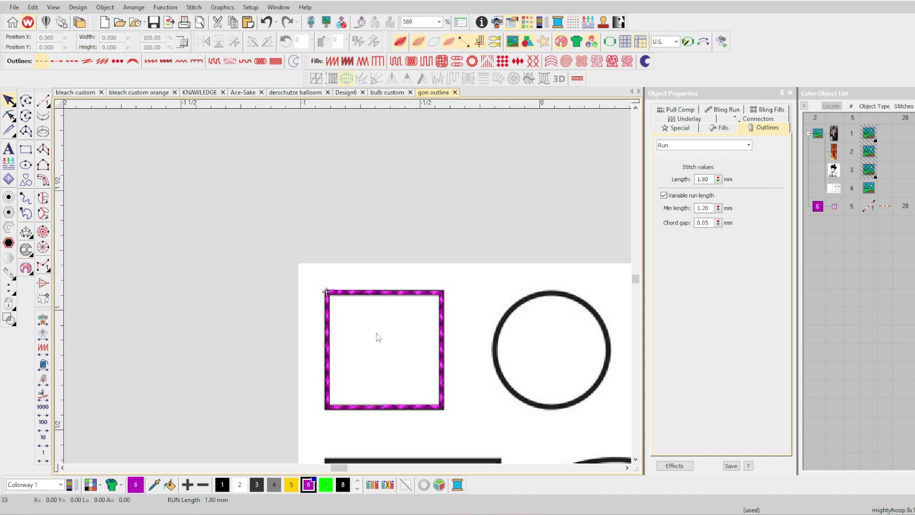
- Digitize a six-point zigzag run-stitch line about 0.52 by 0.47 in left of the square
scroll(389, 333, up, 1)
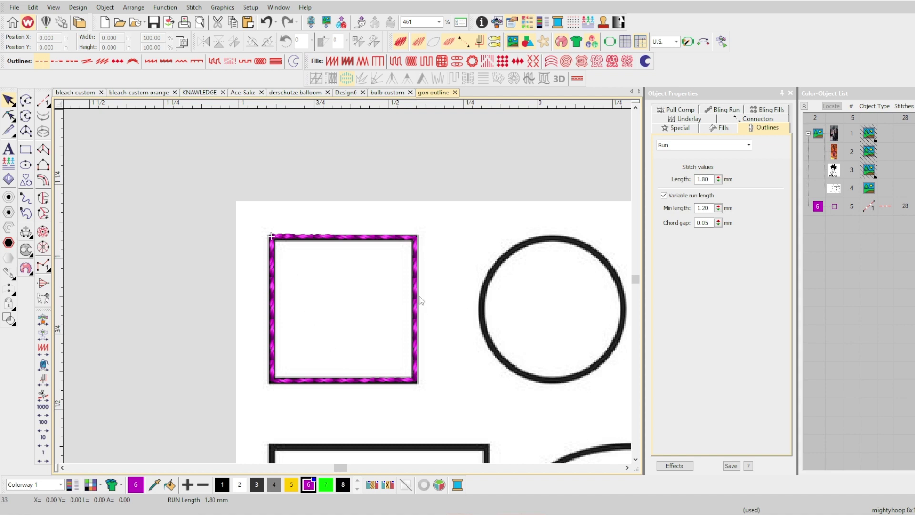
scroll(376, 307, down, 6)
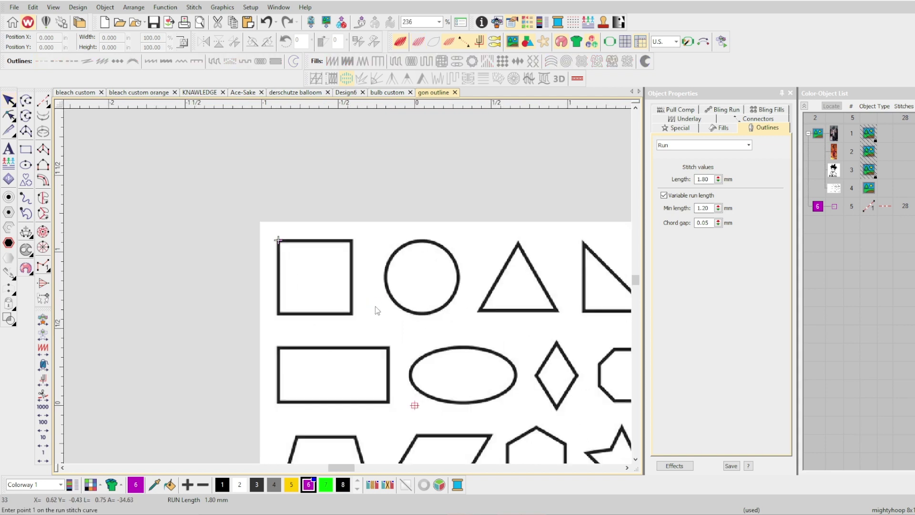
scroll(353, 292, up, 7)
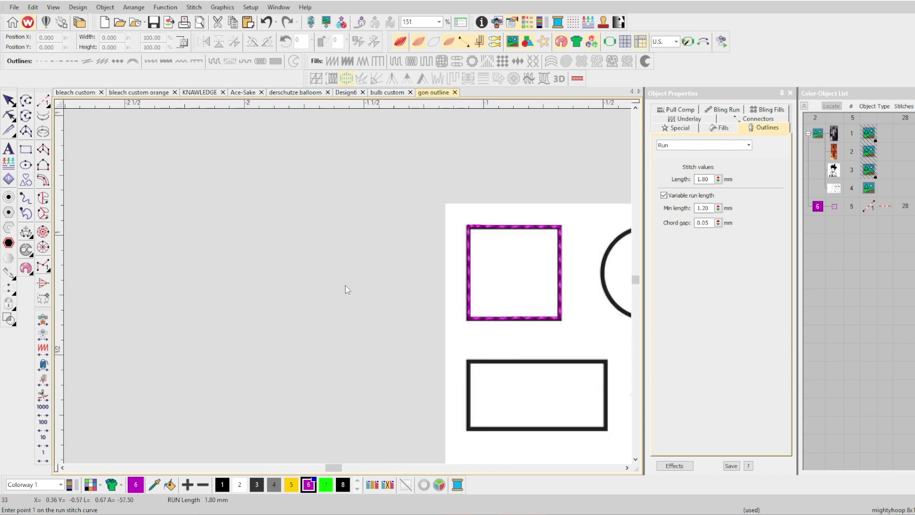
click(339, 298)
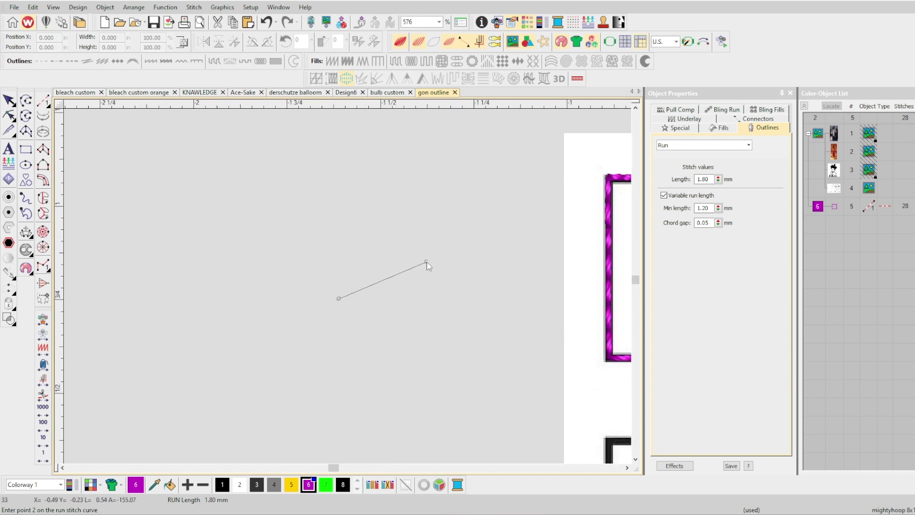
click(427, 262)
click(297, 236)
click(415, 182)
click(232, 171)
click(337, 123)
key(Return)
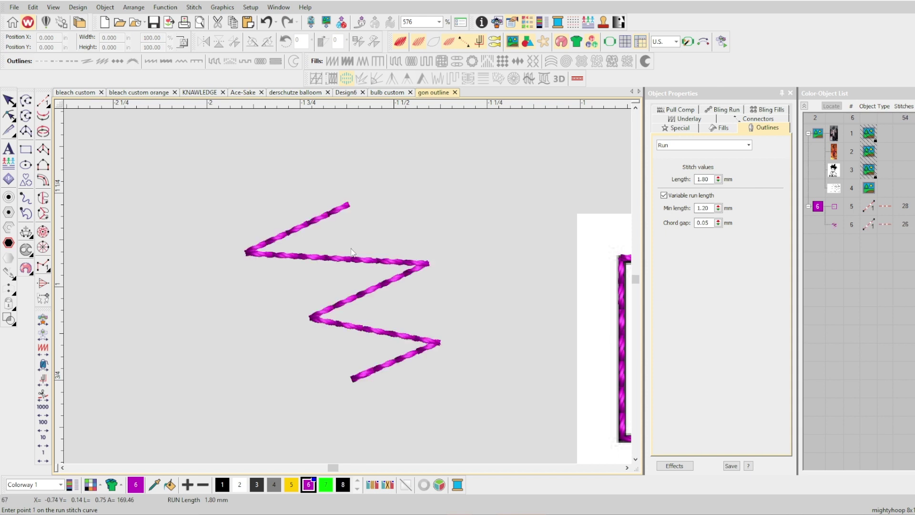
scroll(363, 302, down, 2)
key(Escape)
- Reshape the zigzag by moving its inner left corner down and left and its upper right corner slightly up and right
scroll(349, 289, up, 3)
scroll(342, 300, down, 2)
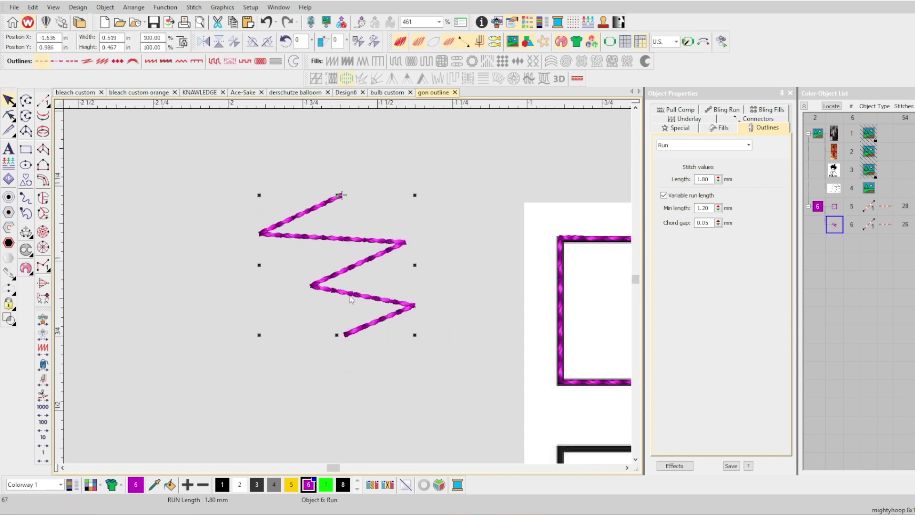
key(h)
drag(311, 285, 305, 294)
drag(405, 243, 409, 230)
key(Escape)
scroll(410, 232, down, 3)
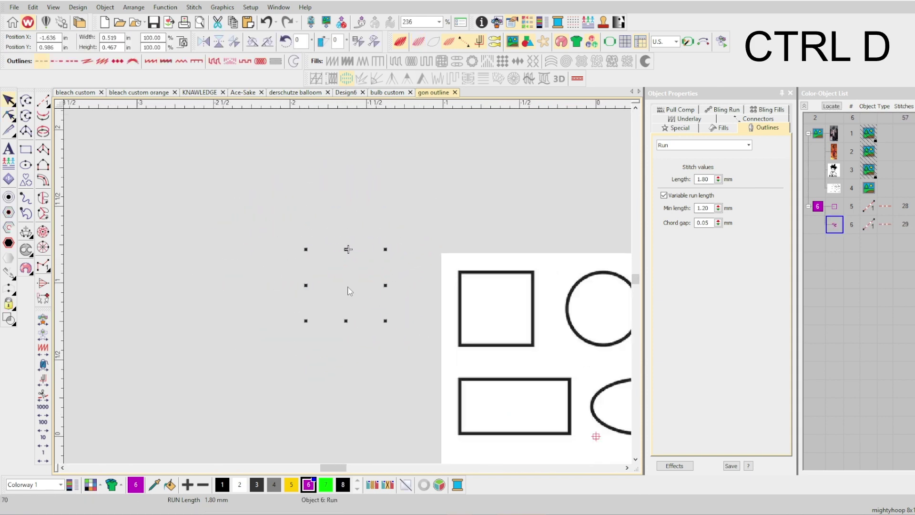
- Duplicate the zigzag run, move the copy up and to the right of the original, and delete that copy
key(ctrl+d)
scroll(348, 291, up, 5)
drag(336, 284, 480, 235)
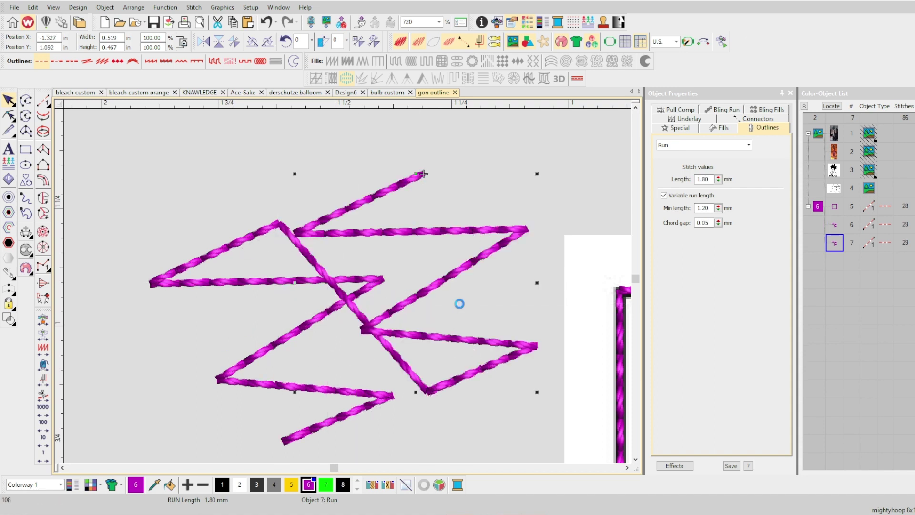
key(Delete)
- Backtrack the original zigzag run, adding a reversed copy directly over it that ends at the original's starting point
click(345, 279)
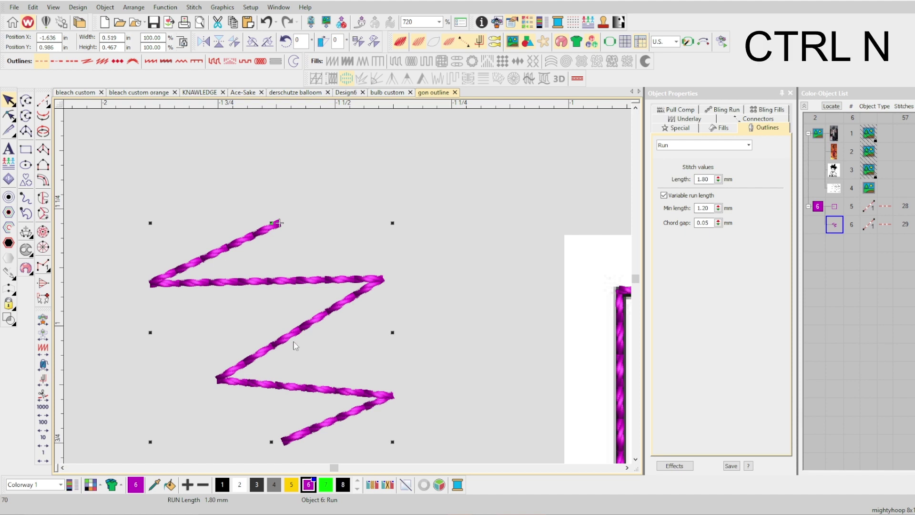
scroll(294, 341, up, 1)
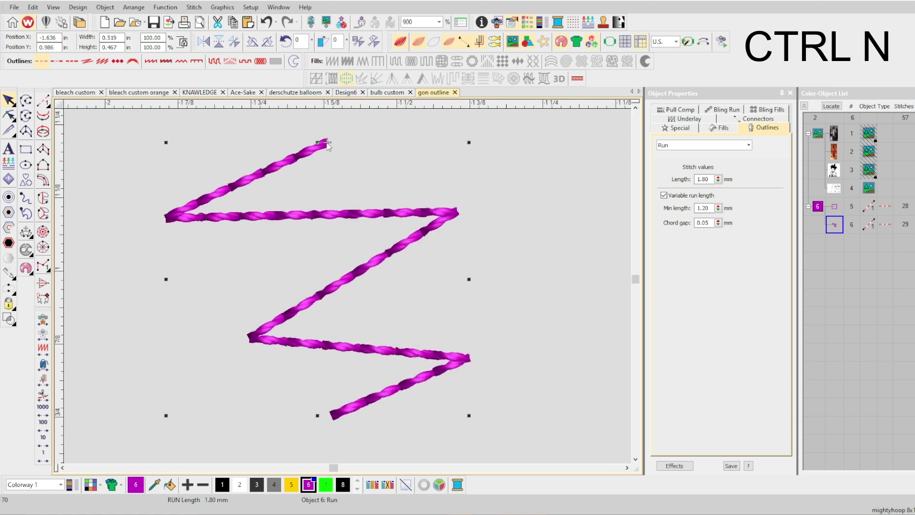
key(ctrl+n)
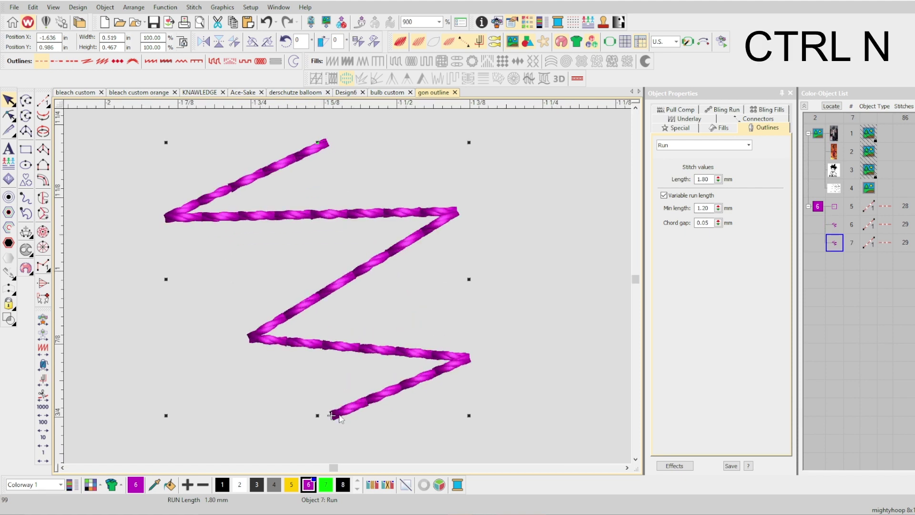
scroll(339, 405, down, 2)
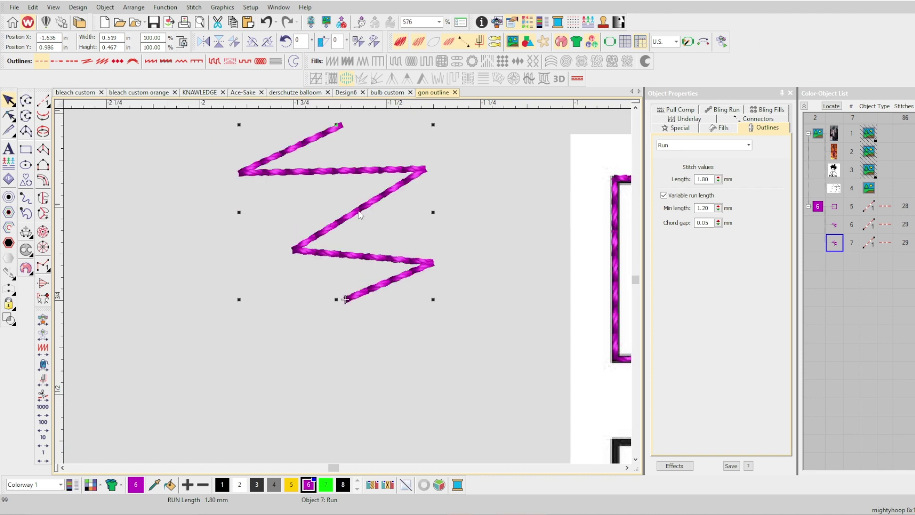
- Move the reversed zigzag copy slightly up and to the right to show it apart from the original
drag(360, 215, 428, 206)
key(ctrl+z)
scroll(296, 321, up, 2)
scroll(332, 273, down, 5)
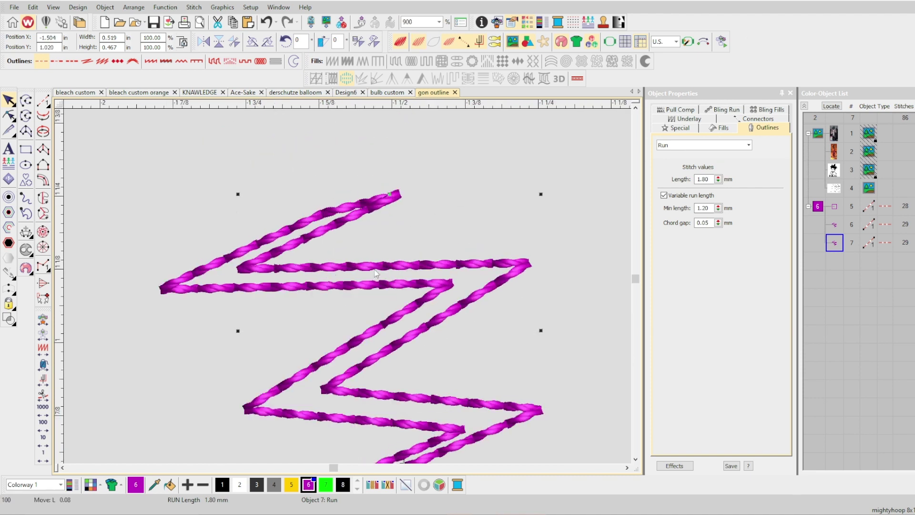
click(426, 288)
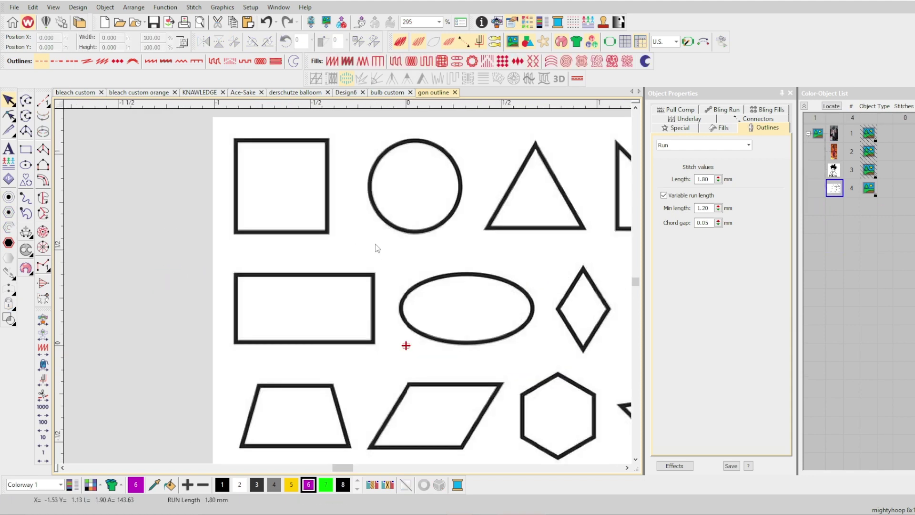
scroll(423, 181, down, 1)
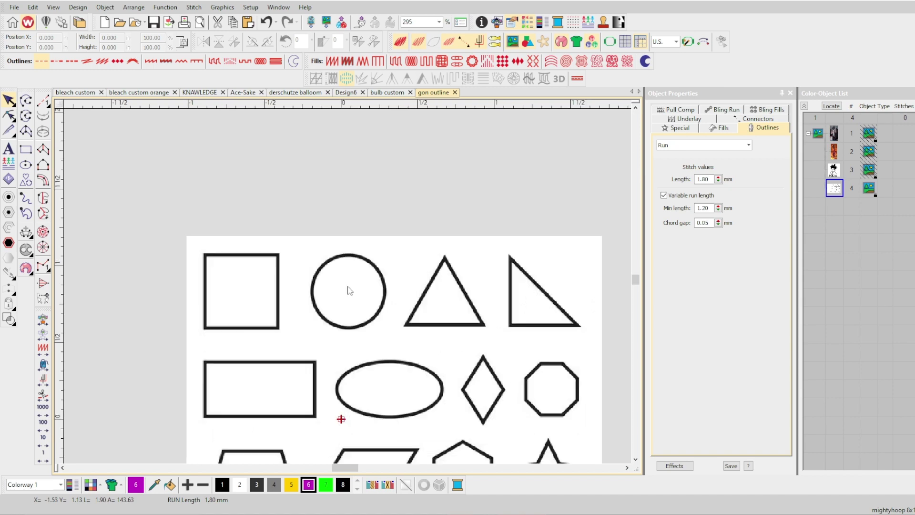
scroll(306, 277, up, 1)
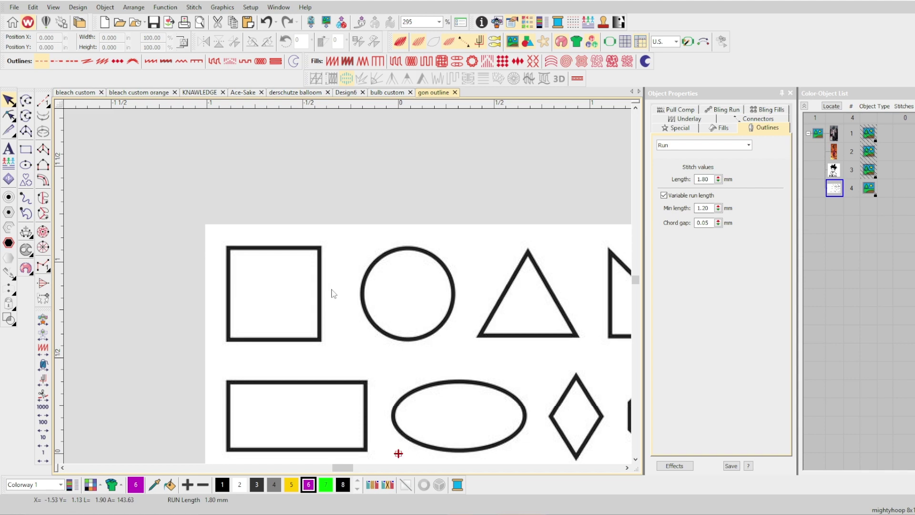
scroll(334, 293, down, 1)
scroll(346, 288, up, 1)
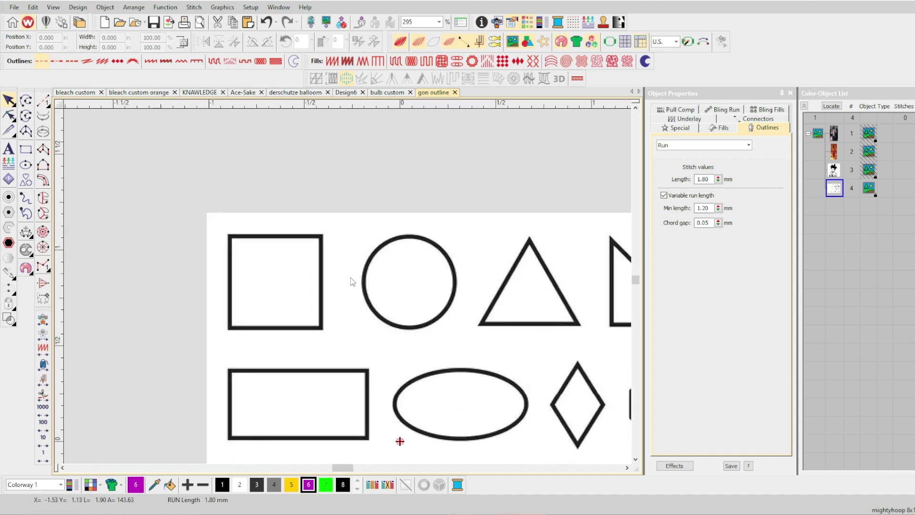
- Examine the outlines in the shape artwork, particularly the square's lower right corner
scroll(351, 278, up, 1)
scroll(344, 293, up, 3)
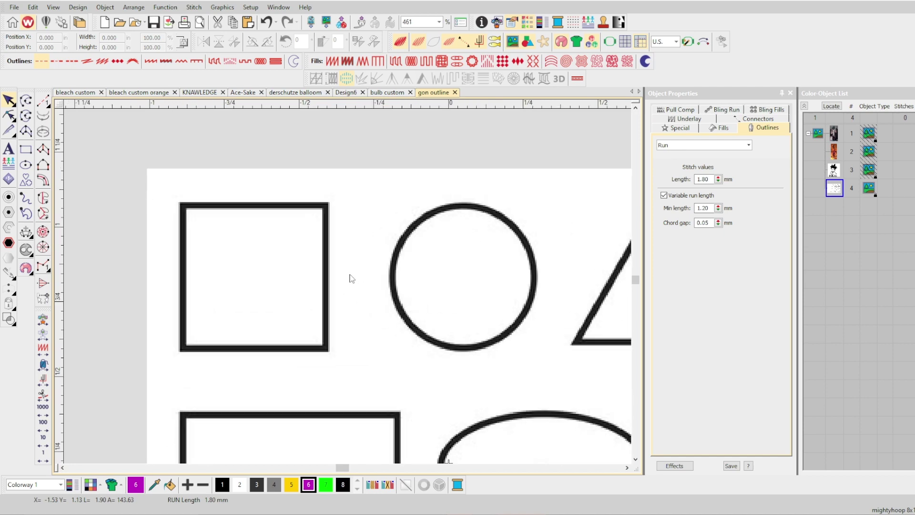
scroll(349, 289, down, 9)
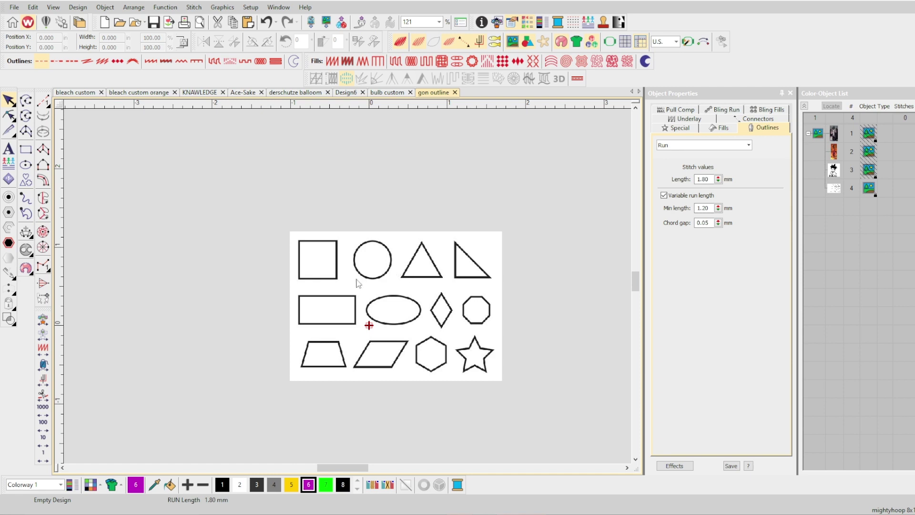
scroll(360, 283, up, 4)
scroll(347, 282, up, 4)
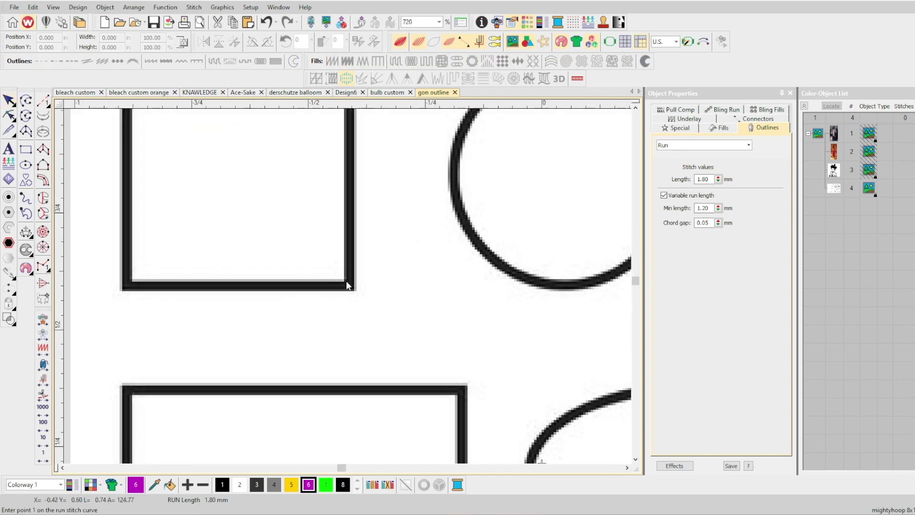
scroll(347, 285, down, 2)
scroll(347, 289, up, 1)
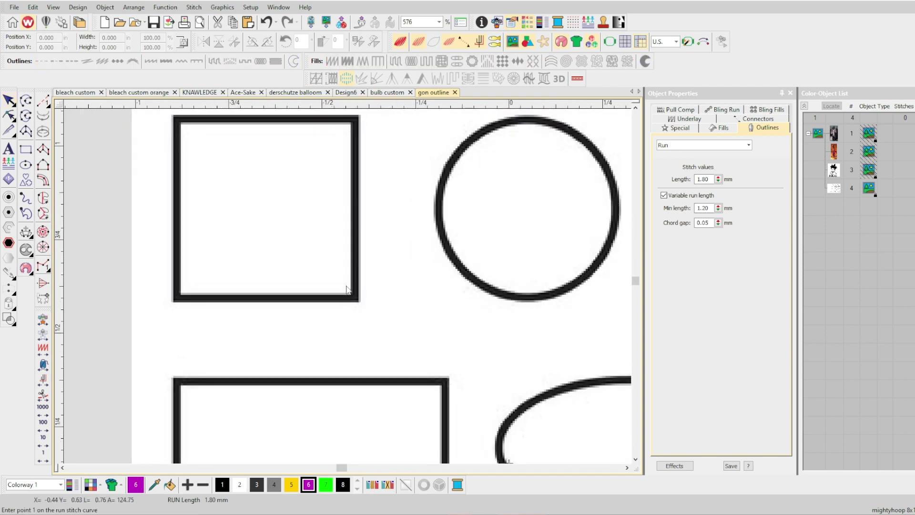
scroll(346, 280, down, 1)
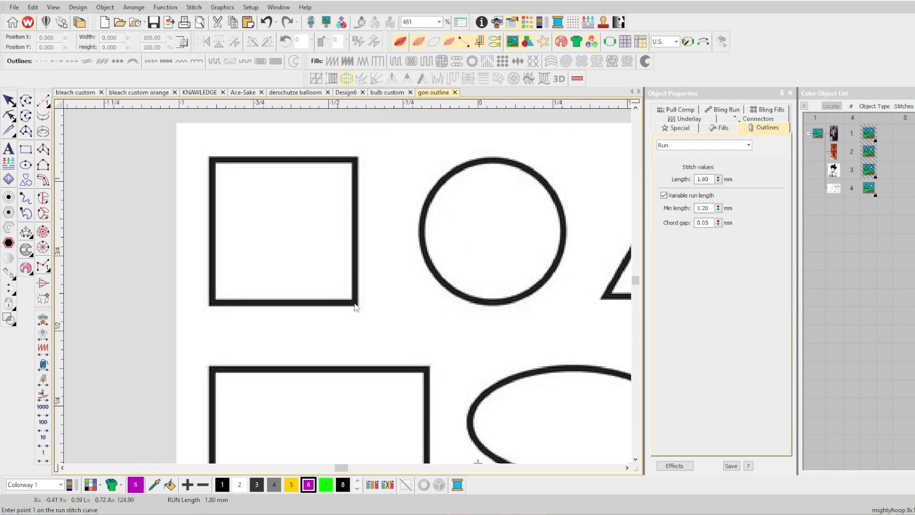
click(355, 304)
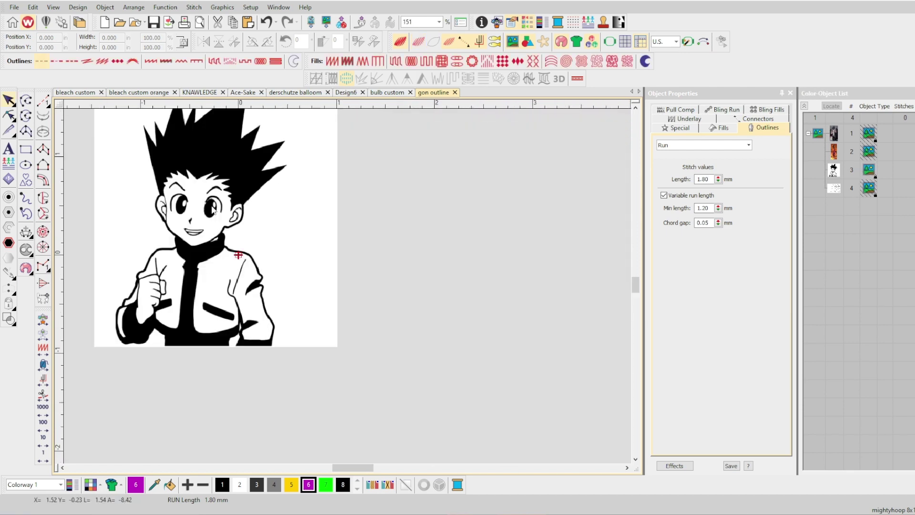
- Examine the hair and face outlines of the black-and-white character artwork
scroll(367, 288, down, 3)
scroll(367, 287, up, 2)
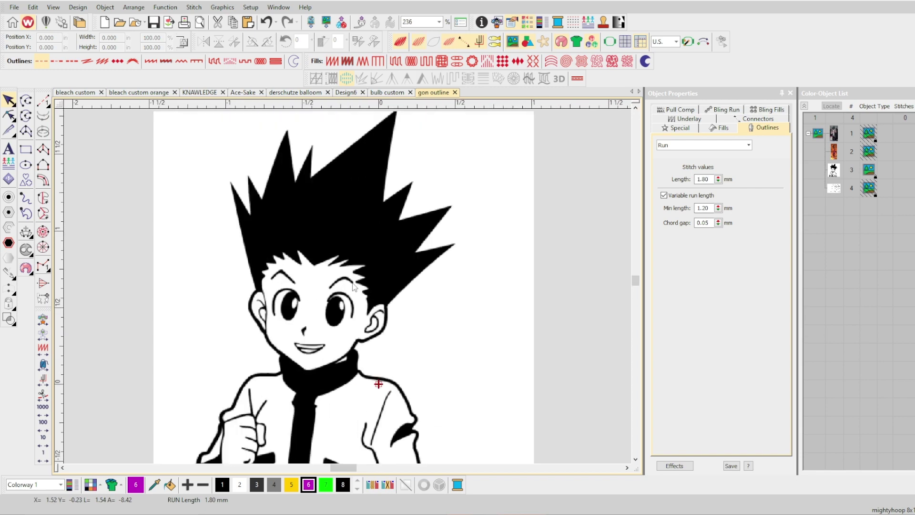
scroll(353, 286, up, 1)
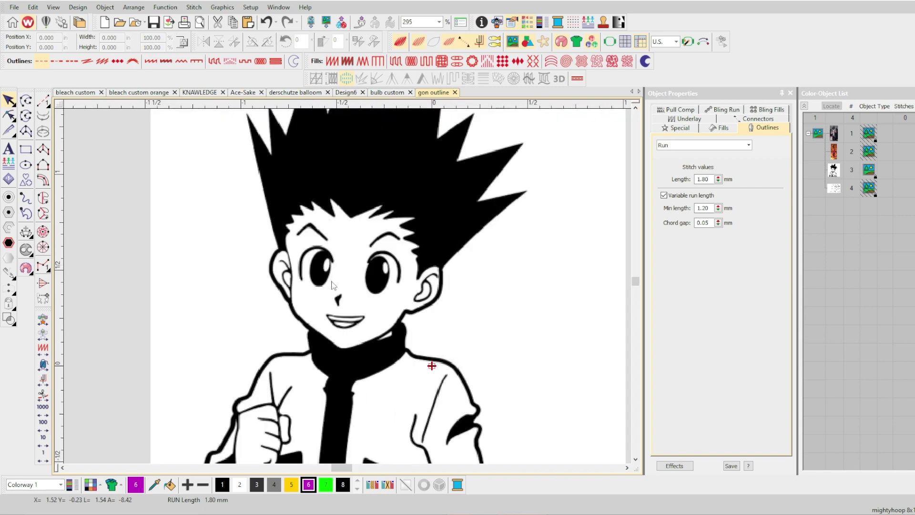
scroll(351, 291, down, 2)
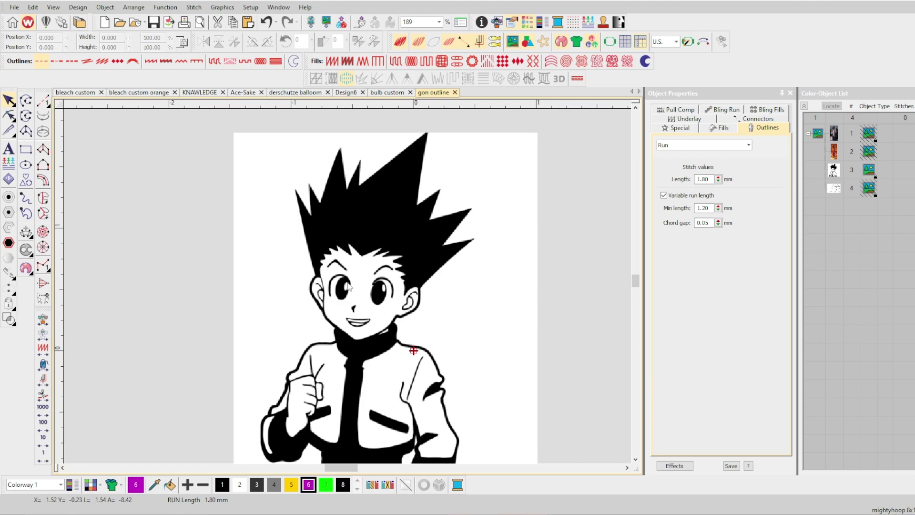
scroll(349, 288, up, 3)
scroll(350, 288, down, 2)
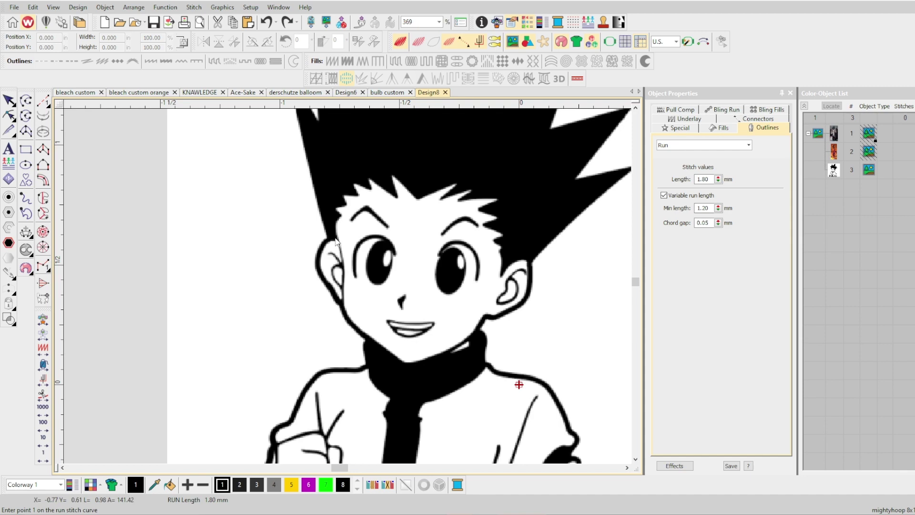
scroll(342, 252, down, 1)
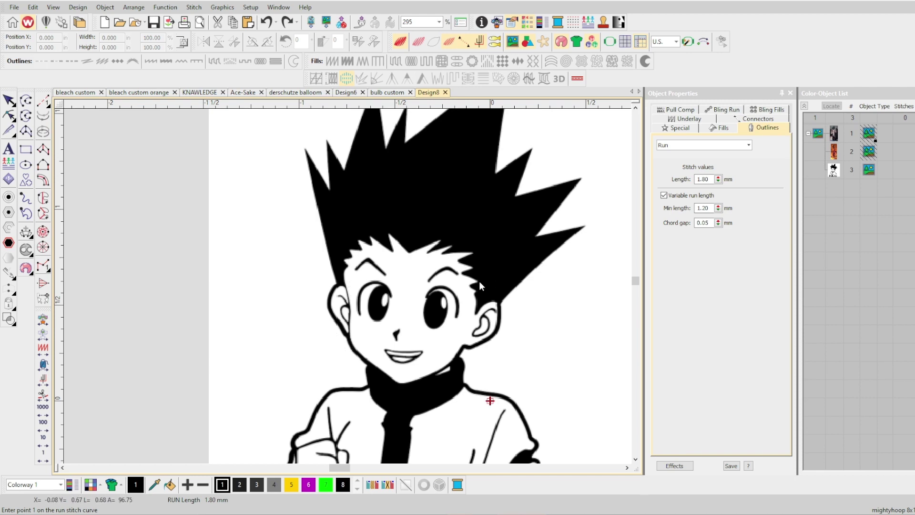
- Start a run stitch beside the left ear and trace the hair's left side and left spikes with straight corner points
scroll(334, 265, up, 3)
click(335, 279)
click(322, 226)
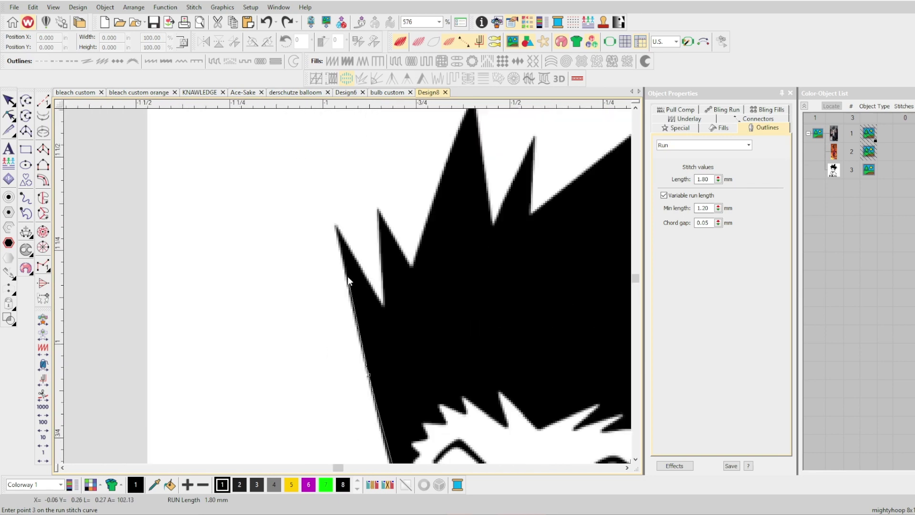
click(347, 277)
click(336, 225)
click(382, 303)
click(378, 207)
click(410, 266)
scroll(420, 206, down, 1)
click(369, 247)
click(390, 202)
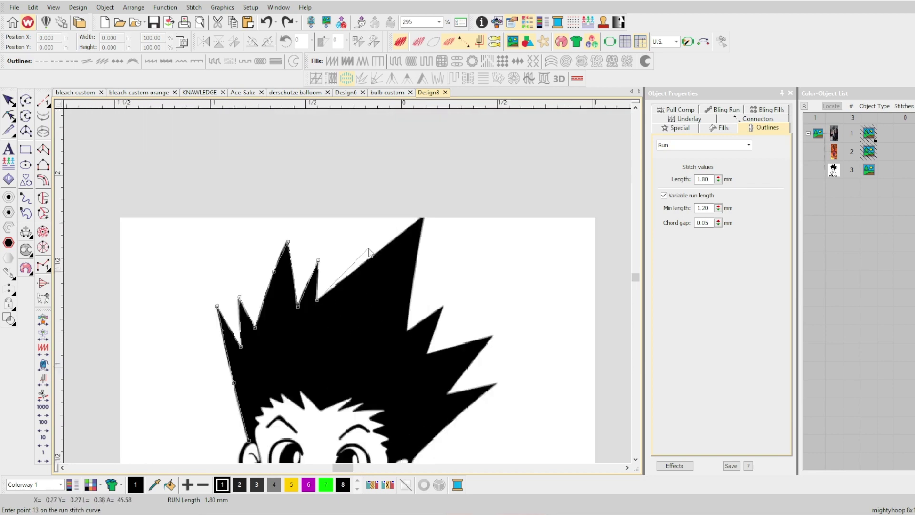
- Continue the run over the tallest hair spike and the right-hand spikes, ending it at the top of the right ear
click(423, 218)
click(407, 331)
click(444, 307)
scroll(428, 347, up, 1)
click(346, 295)
click(428, 272)
click(371, 346)
click(433, 334)
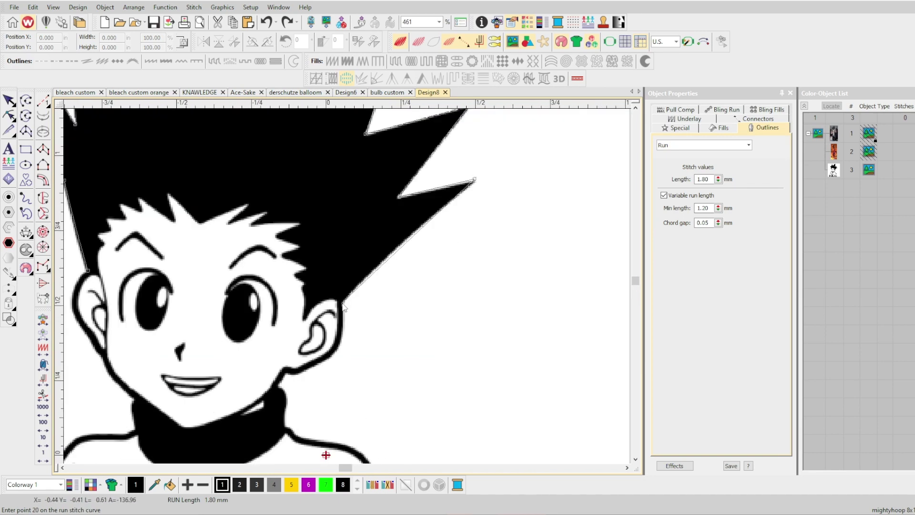
click(342, 304)
key(Return)
- Hide the artwork and examine the hair run's stitches and its end point at the lower right
scroll(348, 288, down, 1)
key(h)
scroll(347, 286, up, 5)
scroll(351, 287, down, 7)
key(shift+s)
scroll(351, 287, up, 1)
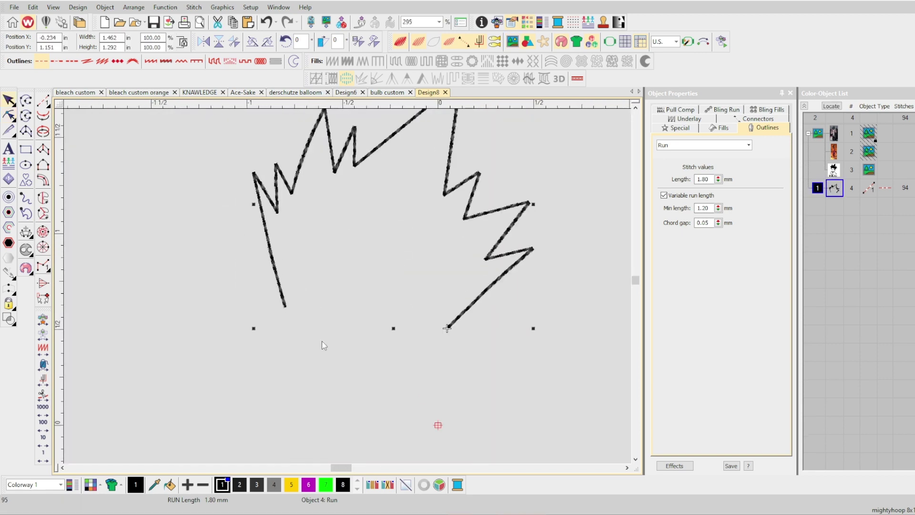
scroll(351, 288, down, 2)
click(352, 287)
scroll(359, 272, up, 5)
scroll(348, 289, down, 3)
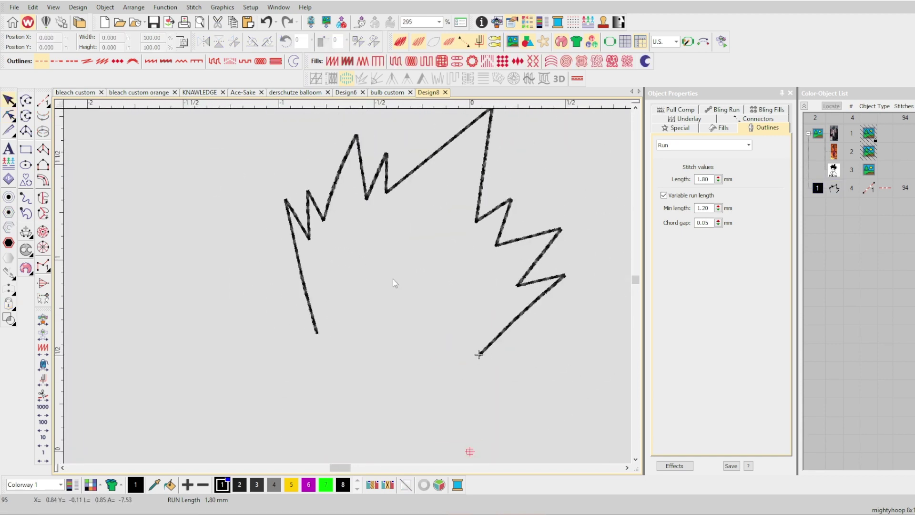
scroll(393, 278, up, 1)
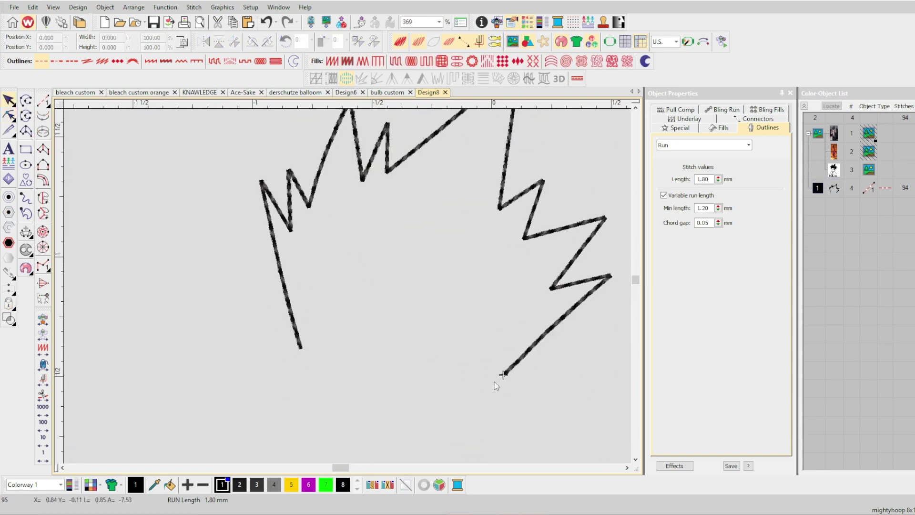
scroll(345, 288, down, 1)
scroll(343, 281, up, 1)
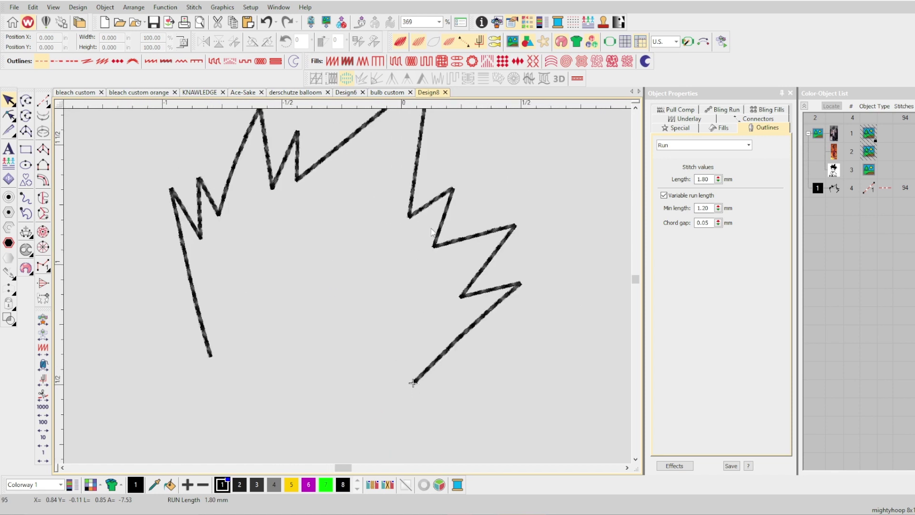
- Backtrack the hair run with a reversed copy ending at its starting point, and show the artwork again
click(447, 349)
key(ctrl+d)
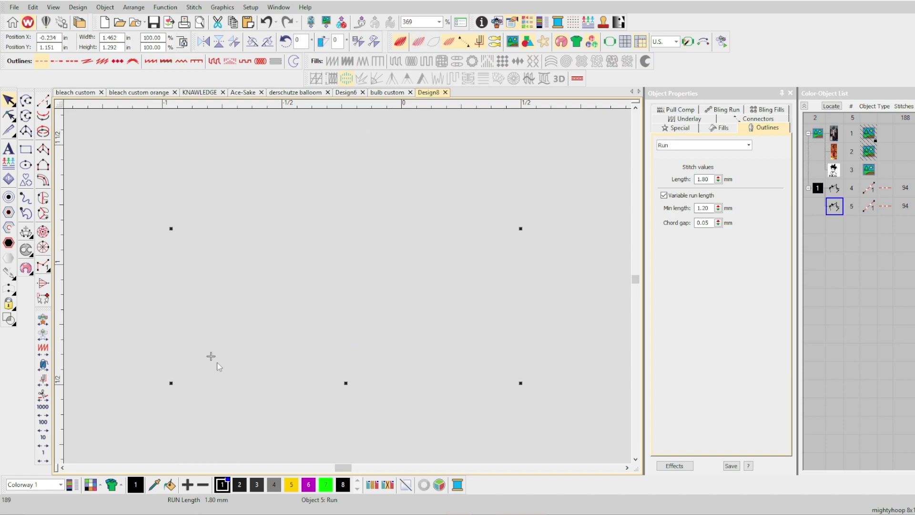
scroll(234, 359, down, 1)
drag(313, 214, 240, 230)
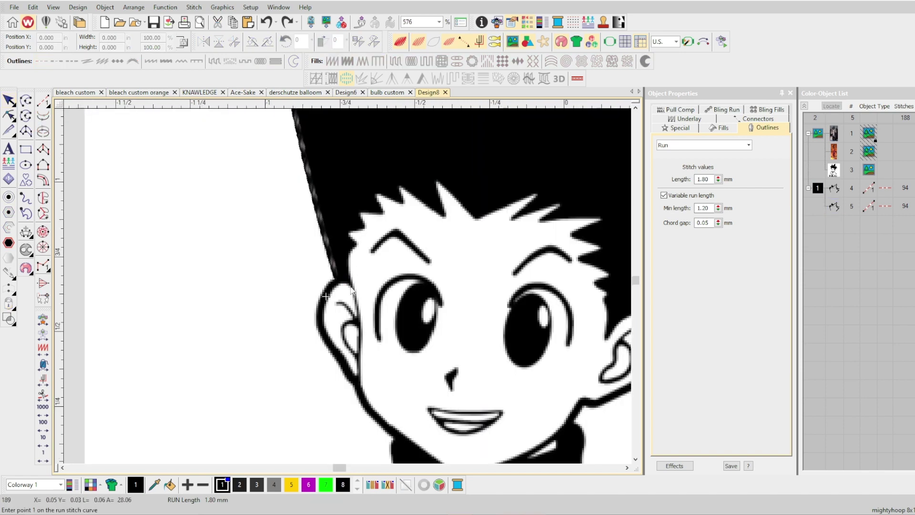
- Trace the left ear's outer outline with a curved run from the hair's lower tip beside the face to the jaw
scroll(336, 298, down, 3)
scroll(348, 295, up, 4)
scroll(348, 295, down, 2)
scroll(341, 298, up, 2)
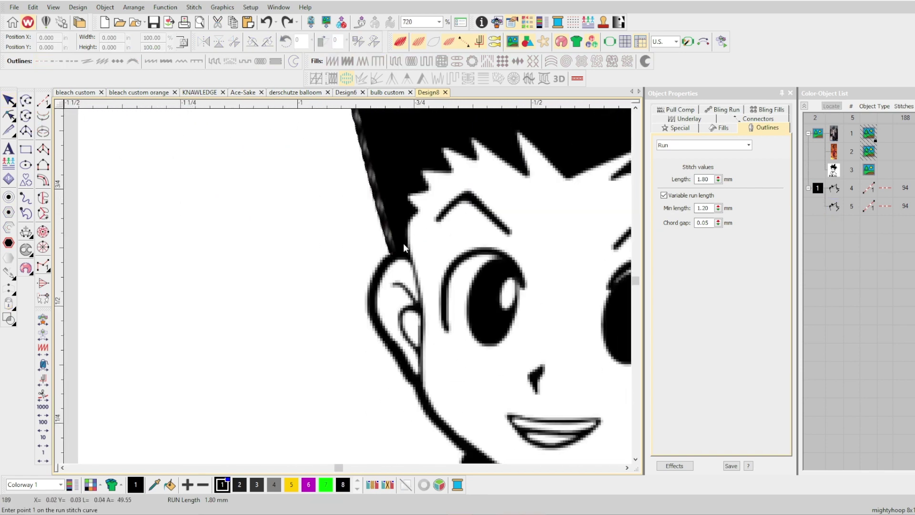
scroll(404, 253, up, 3)
click(341, 289)
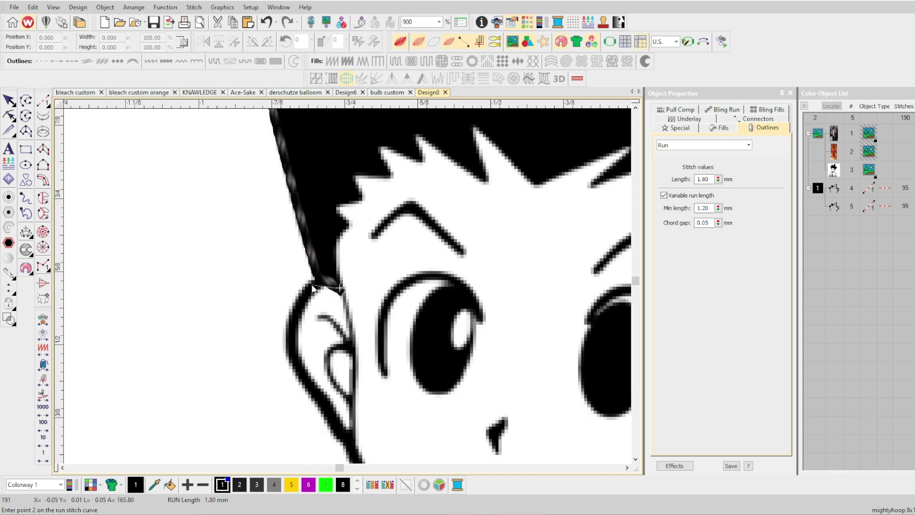
click(320, 285)
scroll(308, 306, up, 1)
scroll(348, 286, down, 1)
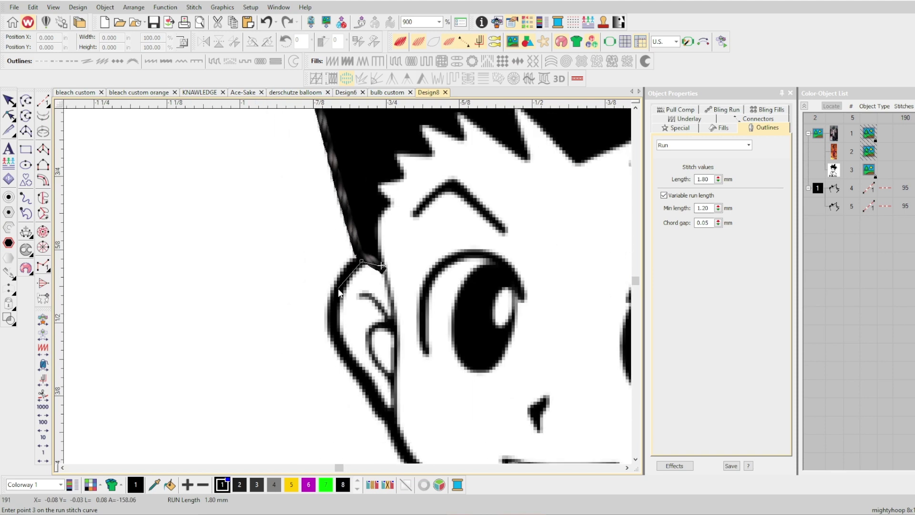
click(338, 289)
scroll(338, 289, down, 2)
click(334, 245)
click(348, 275)
click(364, 295)
click(376, 318)
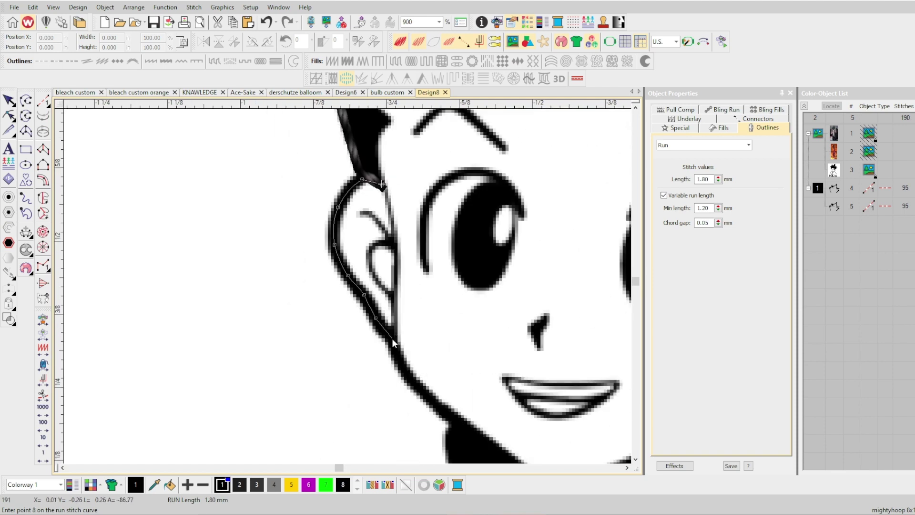
click(392, 339)
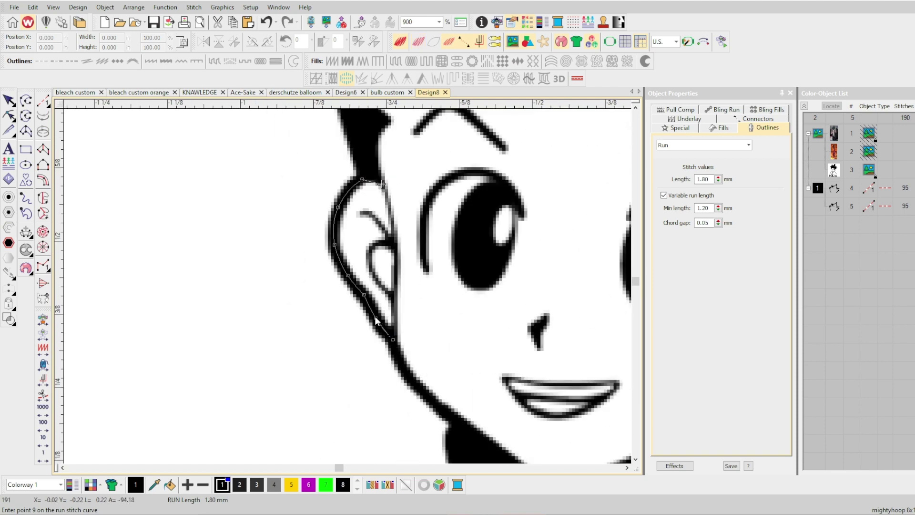
key(Return)
- Backtrack the left ear outline run so the stitching returns to the hair tip beside the face
scroll(373, 322, down, 3)
scroll(349, 290, up, 4)
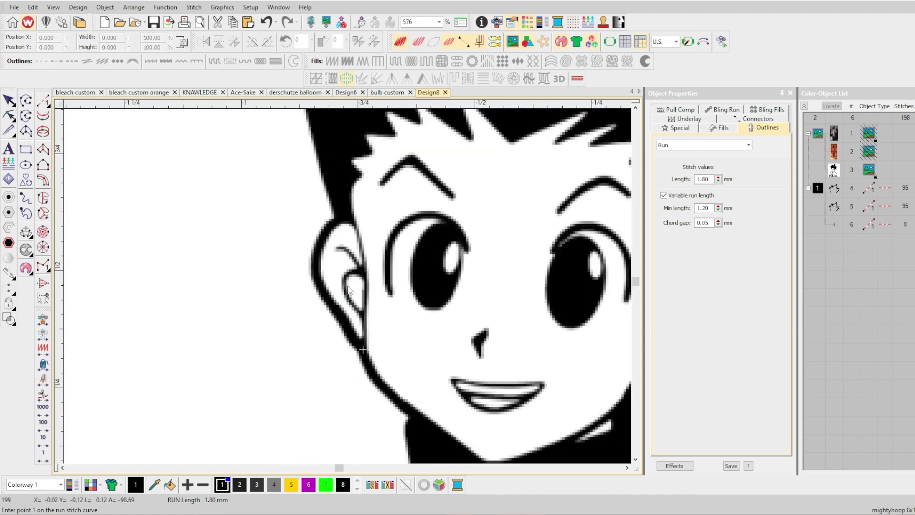
key(ctrl+b)
scroll(348, 270, down, 1)
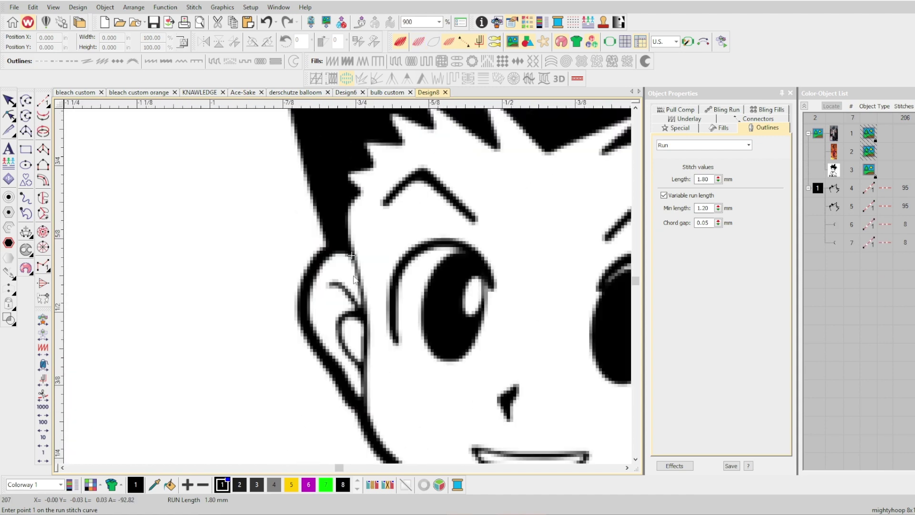
- Add a short run down the left ear's face-side edge to where the inner-ear lines meet
click(353, 256)
click(359, 283)
click(364, 309)
key(Return)
- Trace the left ear's upper inner curl with a run from the face-side edge outward, and backtrack it
scroll(358, 299, up, 2)
click(352, 291)
right_click(333, 268)
click(320, 249)
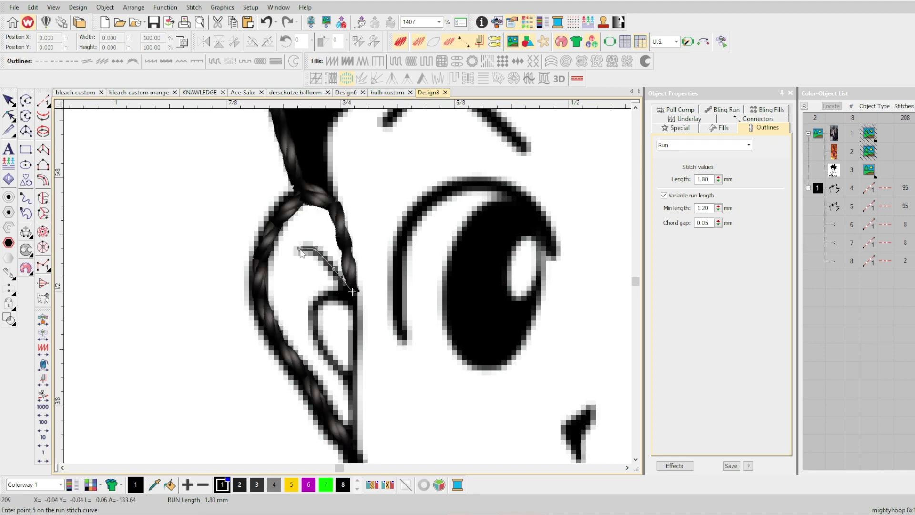
click(294, 248)
key(Return)
key(h)
key(ctrl+b)
- Trace the left ear's lower inner loop with a curved run from the junction down to the face-side edge, and backtrack it
click(352, 291)
right_click(315, 304)
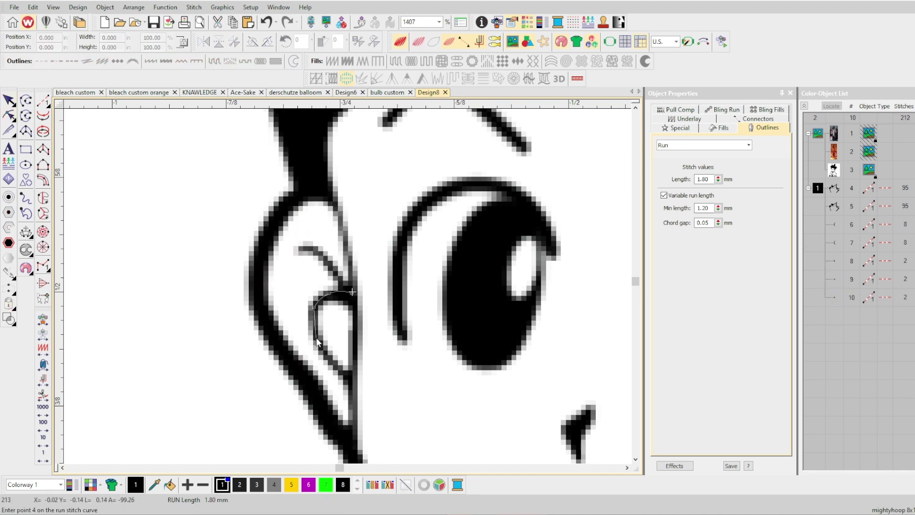
right_click(315, 336)
click(348, 377)
key(Return)
key(ctrl+b)
scroll(352, 293, down, 5)
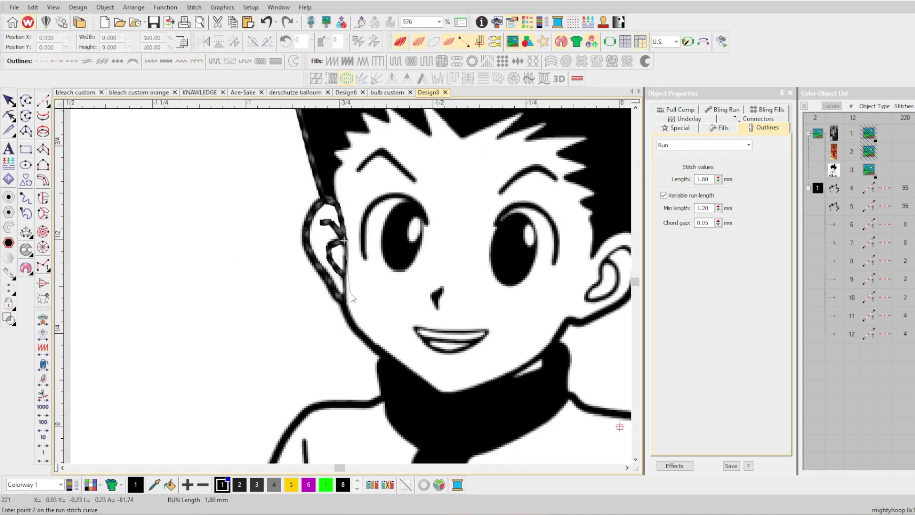
- Start a run at the left ear's inner junction and trace down the face edge and left jawline toward the chin
click(342, 246)
scroll(350, 290, up, 5)
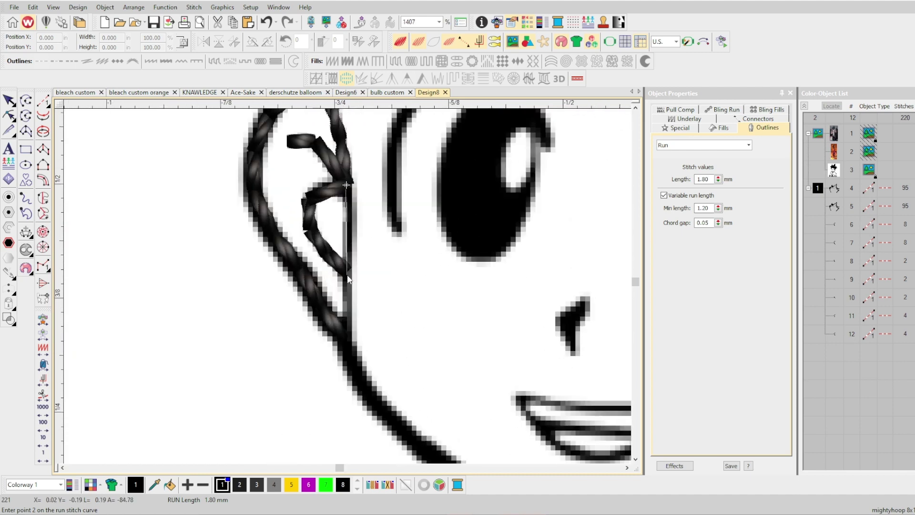
scroll(347, 276, down, 3)
scroll(349, 261, down, 3)
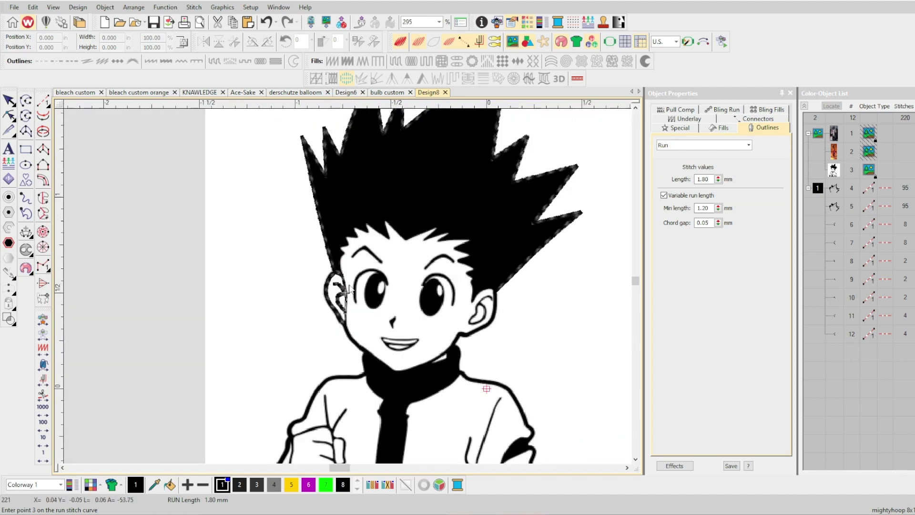
scroll(348, 305, up, 6)
right_click(353, 304)
scroll(354, 324, down, 2)
right_click(360, 297)
right_click(384, 322)
right_click(429, 353)
click(463, 381)
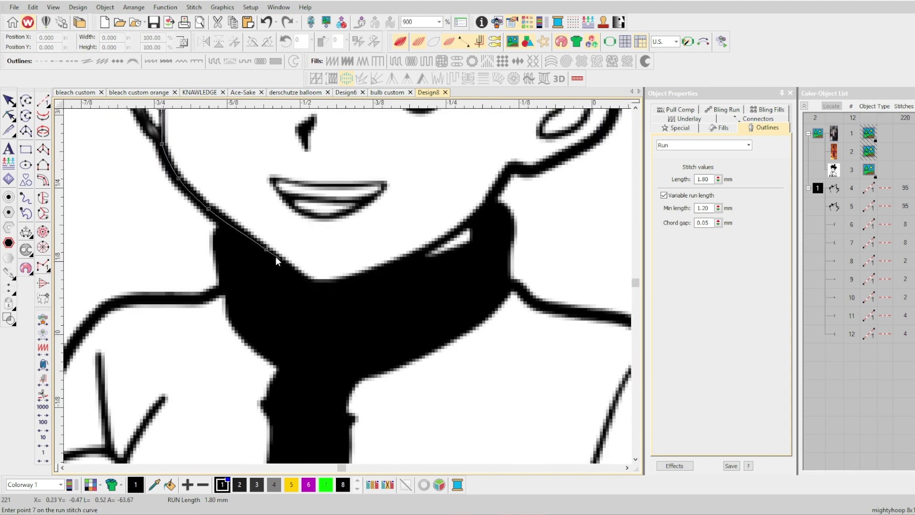
- Continue the run around the chin, right jawline and right ear's outer edge, ending it level with the inner-ear curl
right_click(488, 202)
scroll(512, 166, down, 1)
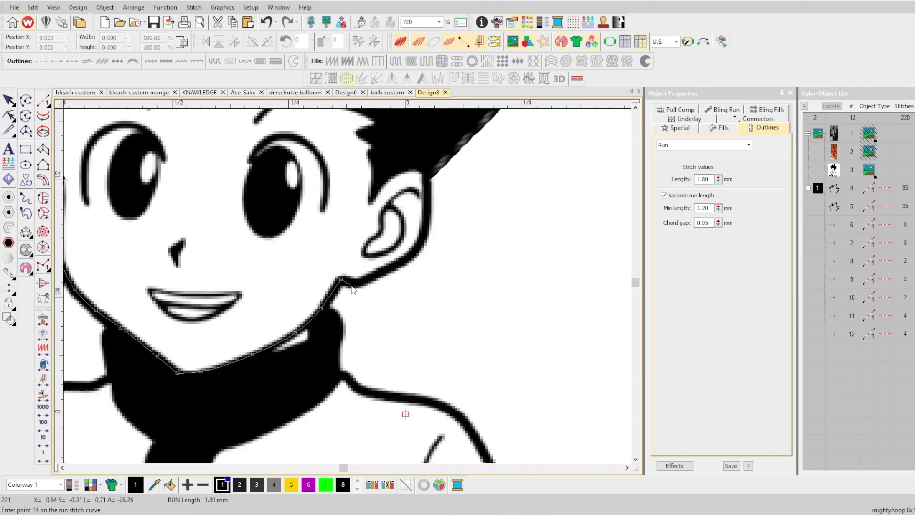
click(349, 275)
right_click(361, 278)
right_click(386, 270)
scroll(414, 248, up, 1)
right_click(376, 205)
key(Return)
scroll(358, 210, up, 2)
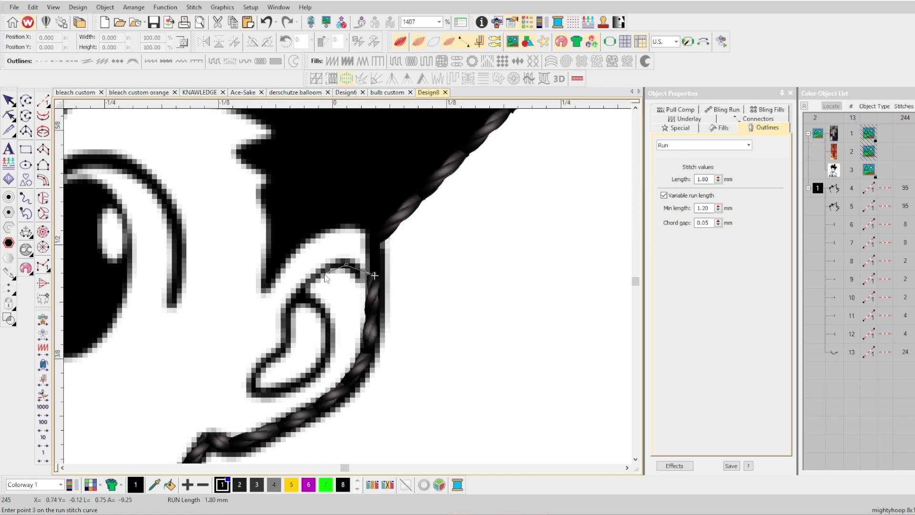
- Finish the run along the right ear's upper inner curl and trace its closed inner loop with a curved run
key(Return)
click(294, 298)
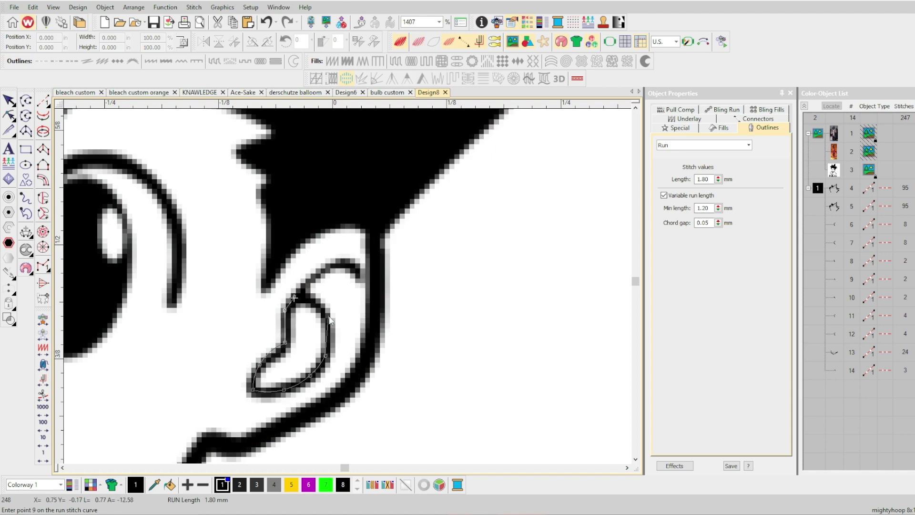
key(Return)
key(h)
scroll(351, 253, up, 7)
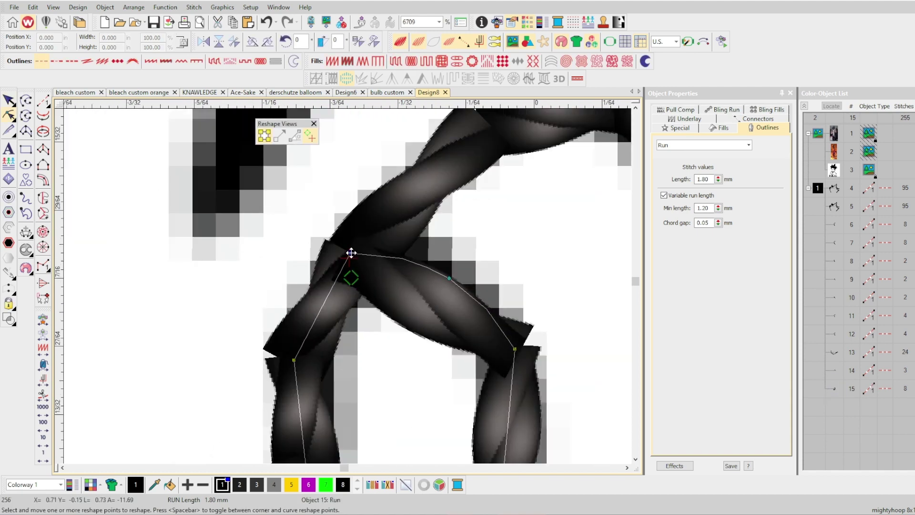
key(Escape)
- Backtrack the right ear's inner runs so the stitching returns to the ear's outer edge
scroll(352, 253, down, 6)
ctrl+click(396, 247)
key(shift+b)
- Start a run at the right ear's inner-curl junction and trace up over the ear's top to the sideburn tip
scroll(352, 266, down, 1)
key(space)
click(353, 293)
click(351, 245)
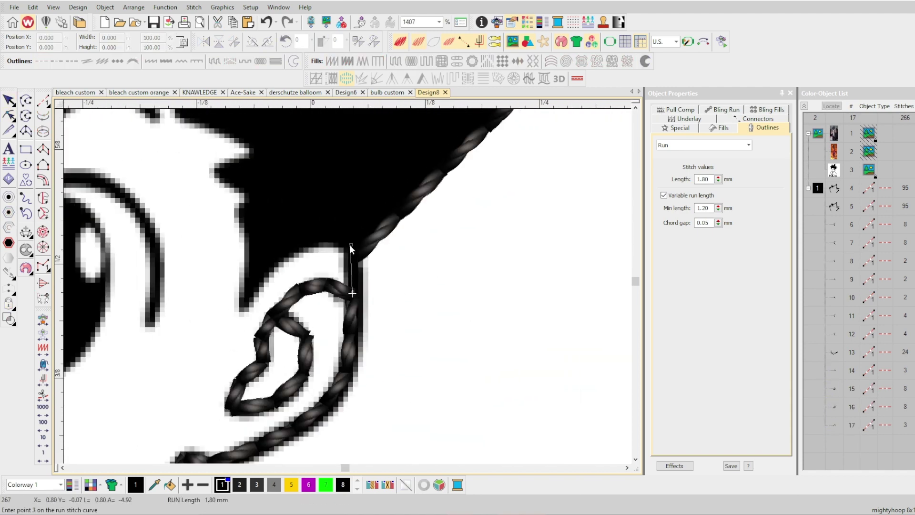
right_click(316, 242)
right_click(275, 264)
click(243, 307)
- Continue the run from the sideburn tip up the jagged right hairline to the first fringe spikes
scroll(254, 218, down, 1)
click(345, 234)
middle_click(294, 212)
right_click(366, 288)
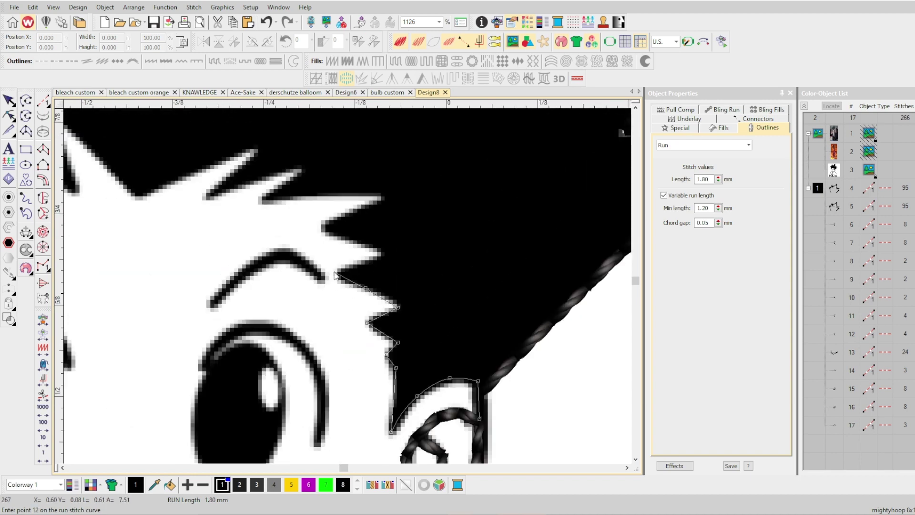
right_click(306, 197)
scroll(289, 196, down, 1)
click(325, 289)
click(356, 265)
- Continue the run along the forehead fringe spikes and down the left hairline, ending it at the left ear's top
click(225, 288)
middle_click(186, 253)
click(325, 260)
click(339, 316)
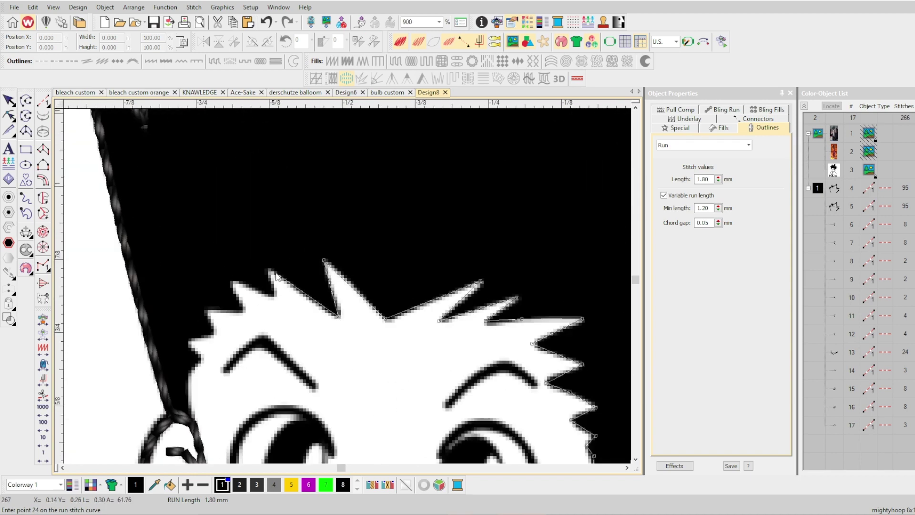
scroll(333, 275, up, 5)
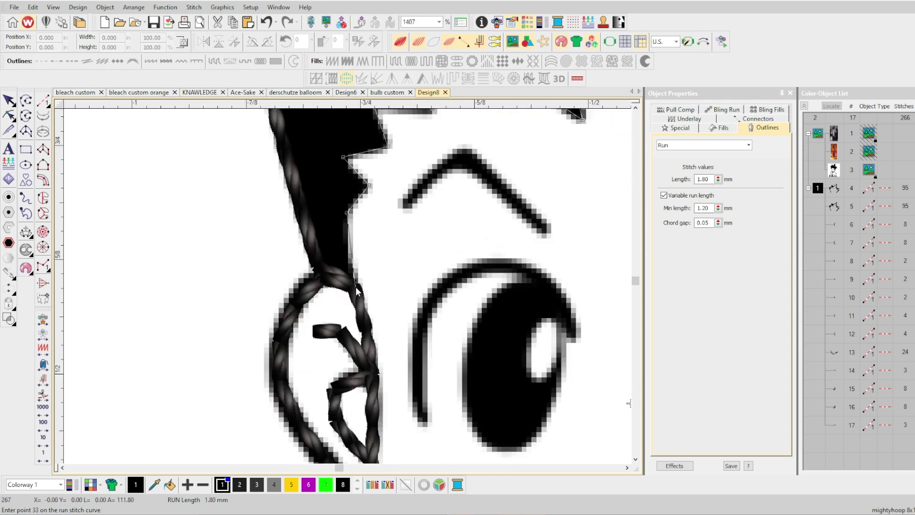
key(Return)
click(330, 272)
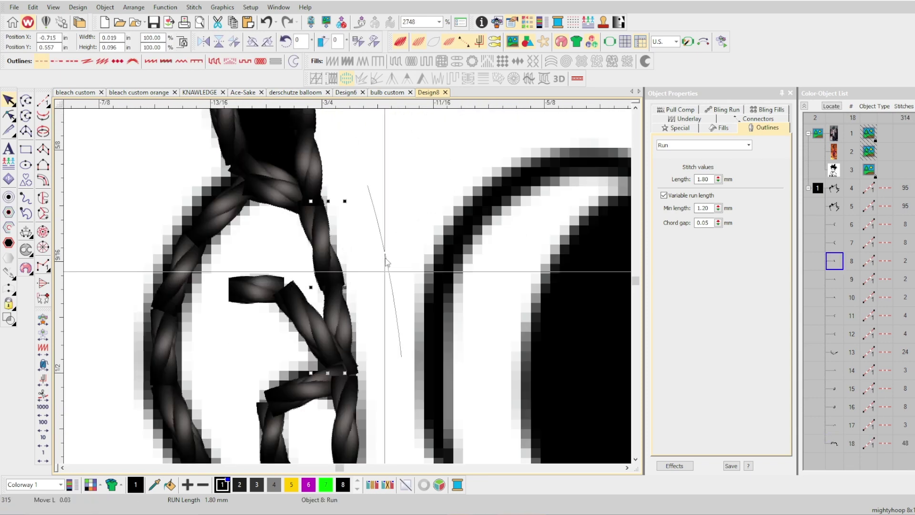
scroll(348, 290, down, 3)
key(ctrl+z)
scroll(347, 287, down, 2)
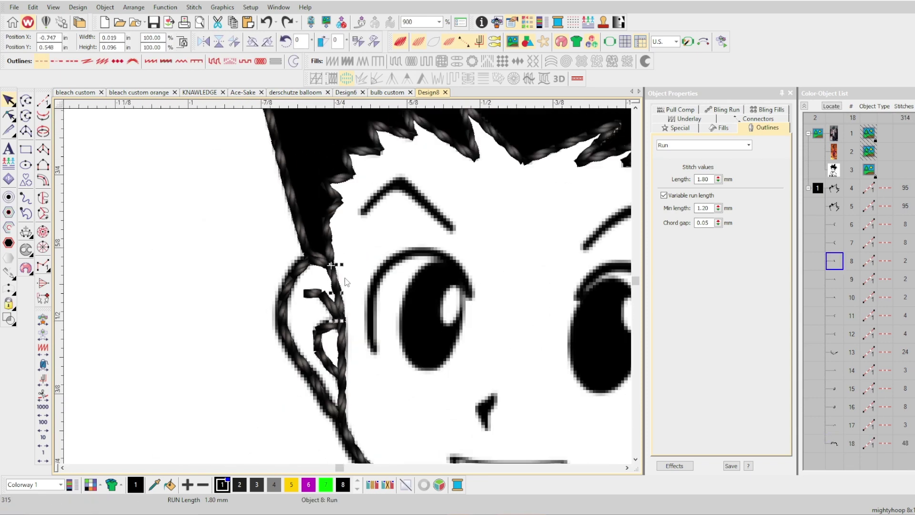
scroll(347, 286, up, 2)
scroll(354, 344, down, 3)
scroll(354, 382, down, 1)
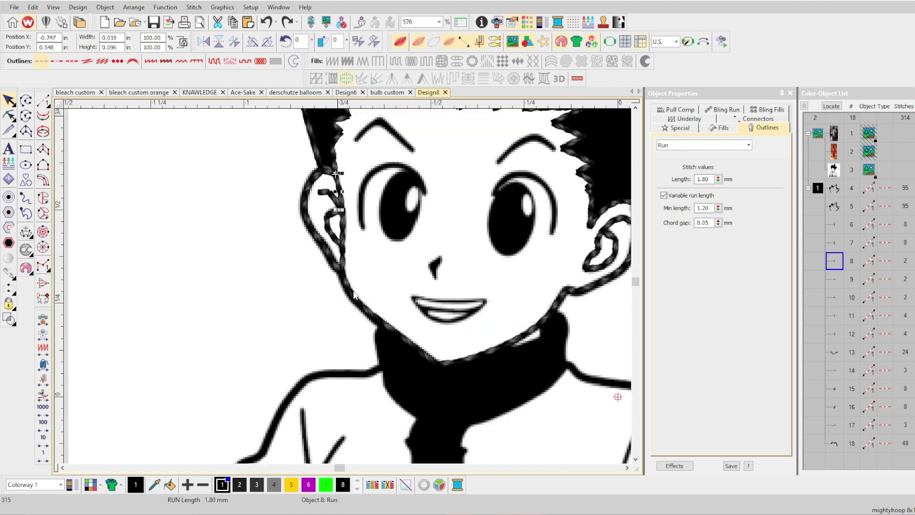
scroll(353, 298, up, 2)
click(340, 302)
scroll(336, 317, down, 3)
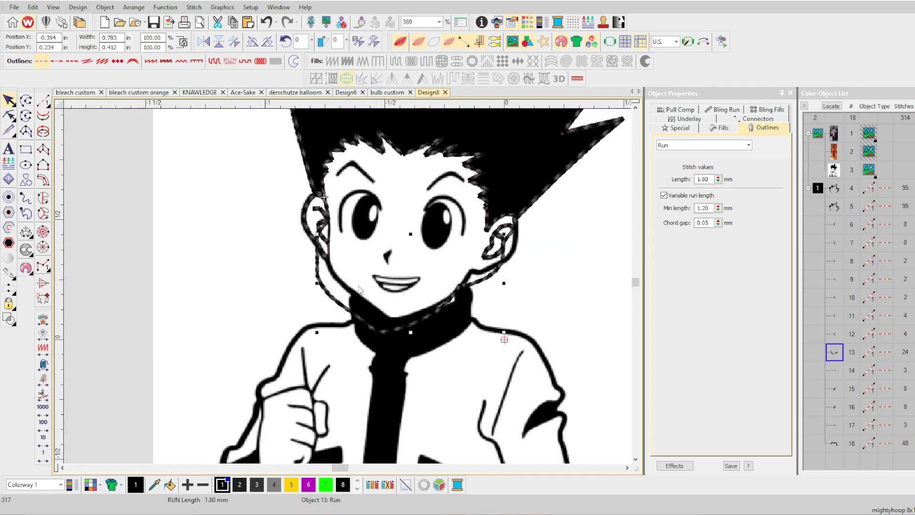
scroll(349, 289, up, 1)
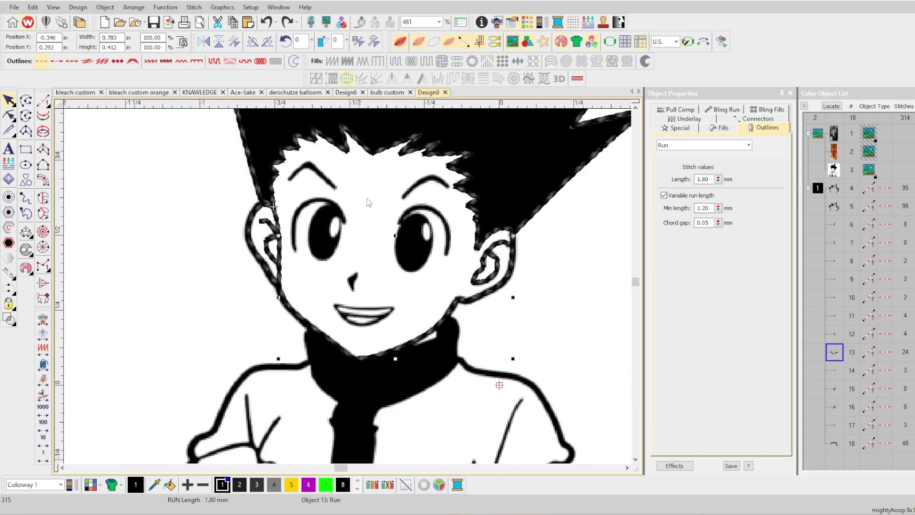
scroll(306, 277, up, 3)
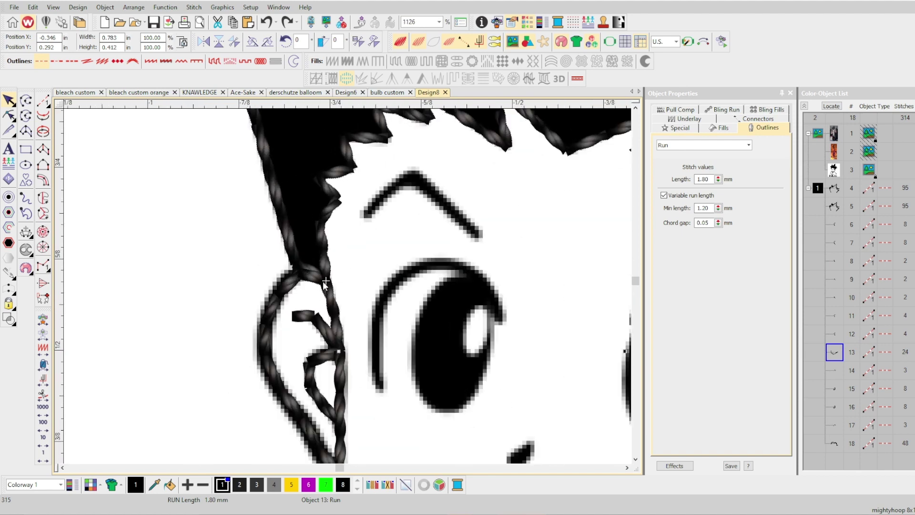
scroll(325, 284, down, 2)
scroll(410, 259, down, 2)
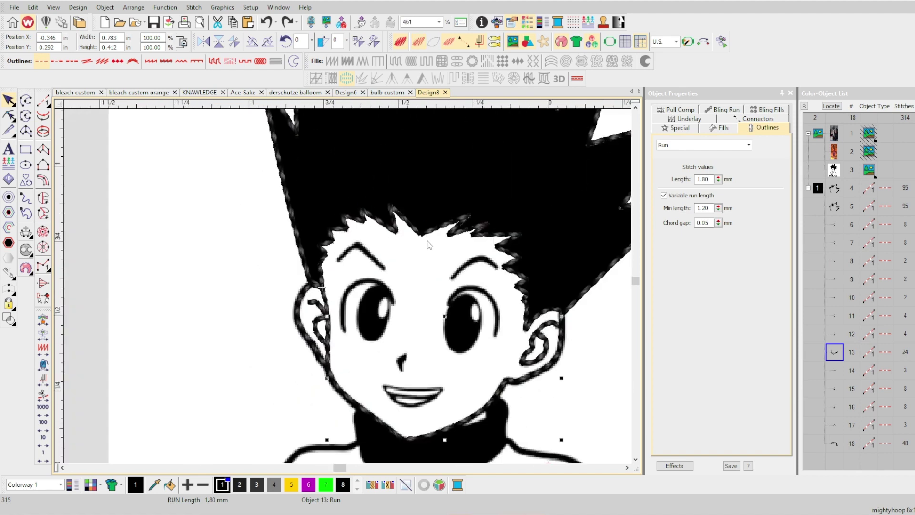
click(586, 339)
- Backtrack the fringe hairline run, the jawline run and the short run on the left ear's face edge together
scroll(321, 403, up, 2)
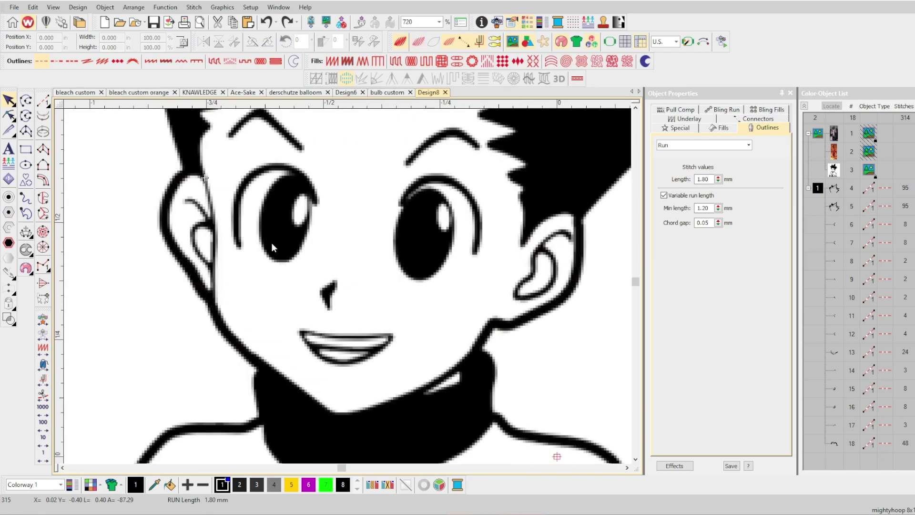
click(209, 199)
ctrl+click(213, 256)
ctrl+click(552, 229)
key(ctrl+d)
key(d)
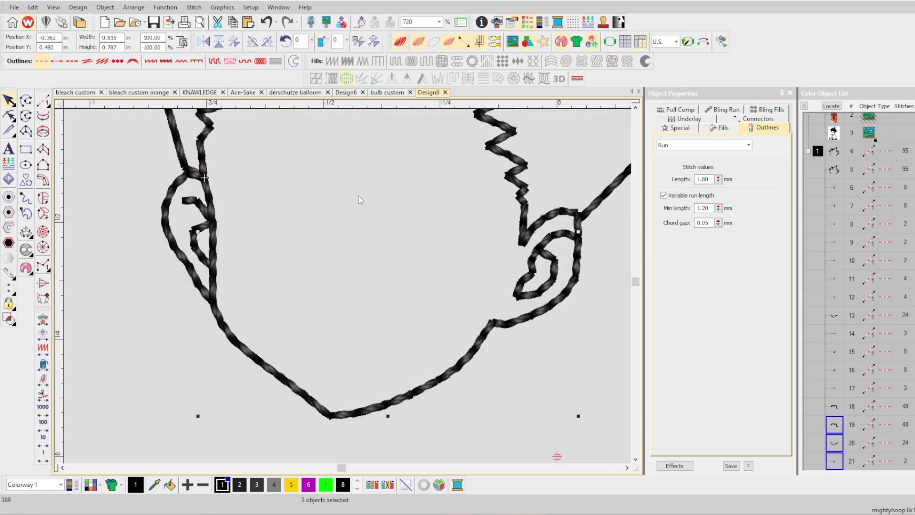
- Trace the mouth's middle line and its outer outline with runs, and backtrack both
click(296, 353)
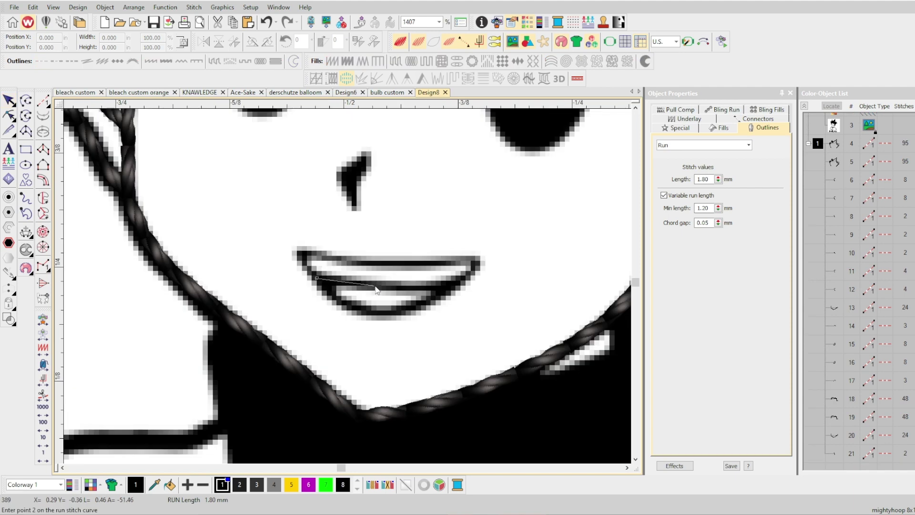
click(377, 285)
key(Return)
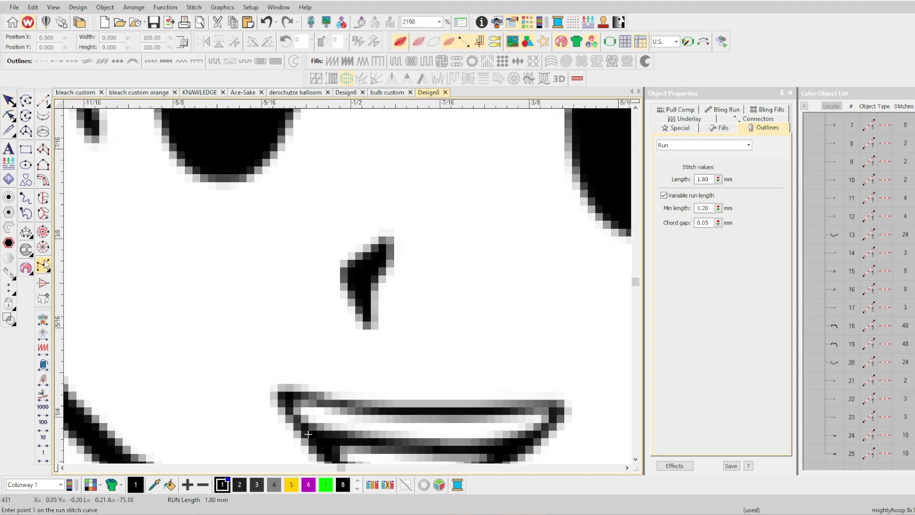
- Digitize the nose with manual stitches, ending at its lower tip
click(44, 263)
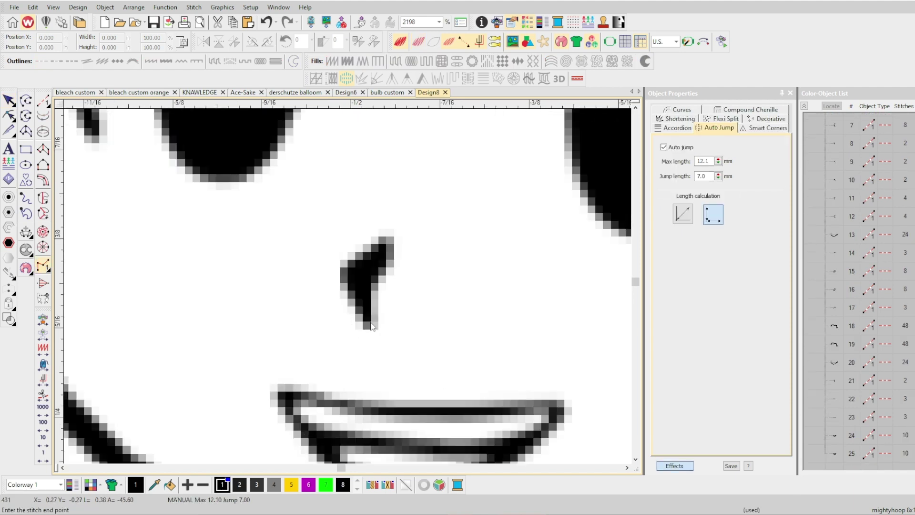
click(369, 322)
key(Return)
- Reshape the nose's manual stitches by shifting the inner corner point to fit the artwork
key(h)
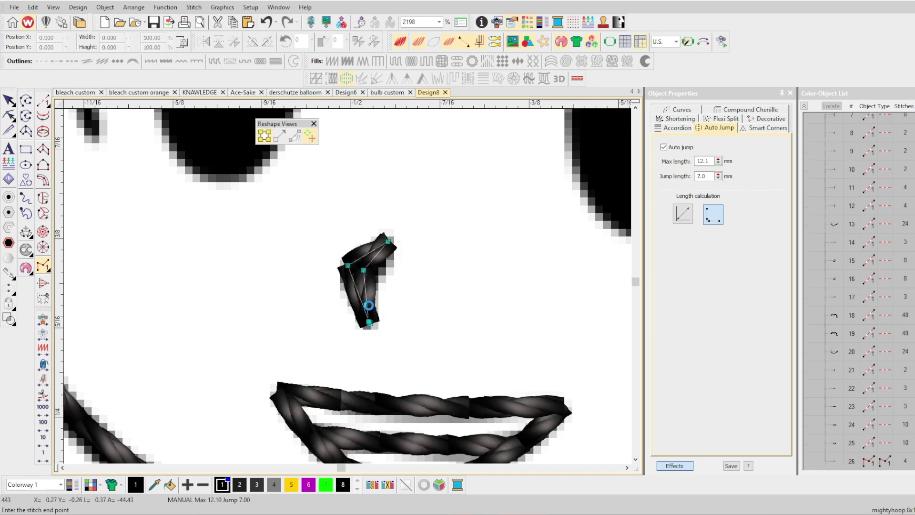
drag(363, 271, 368, 278)
key(Escape)
scroll(340, 279, down, 6)
scroll(342, 279, up, 5)
key(h)
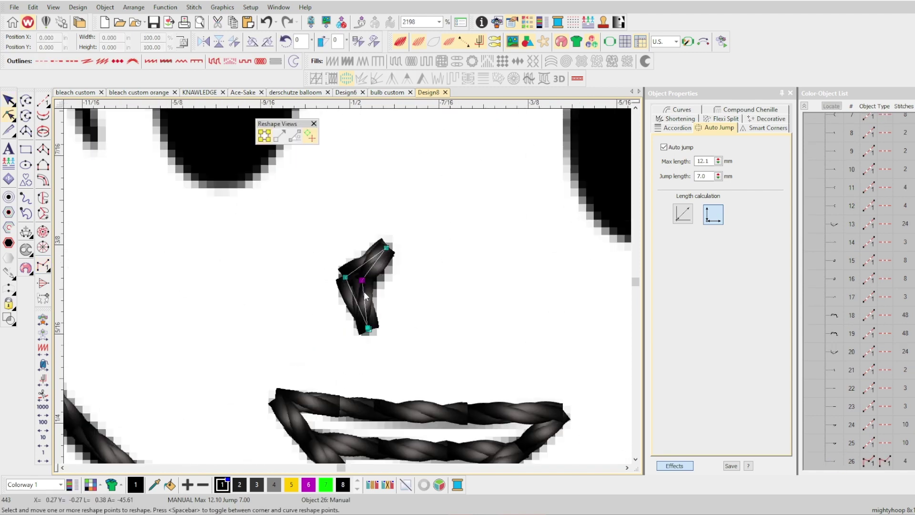
scroll(338, 291, down, 7)
key(Escape)
key(Escape)
- Start a Column A satin at the left pupil's bottom and place paired edge points up its lower half
scroll(399, 186, up, 4)
key(d)
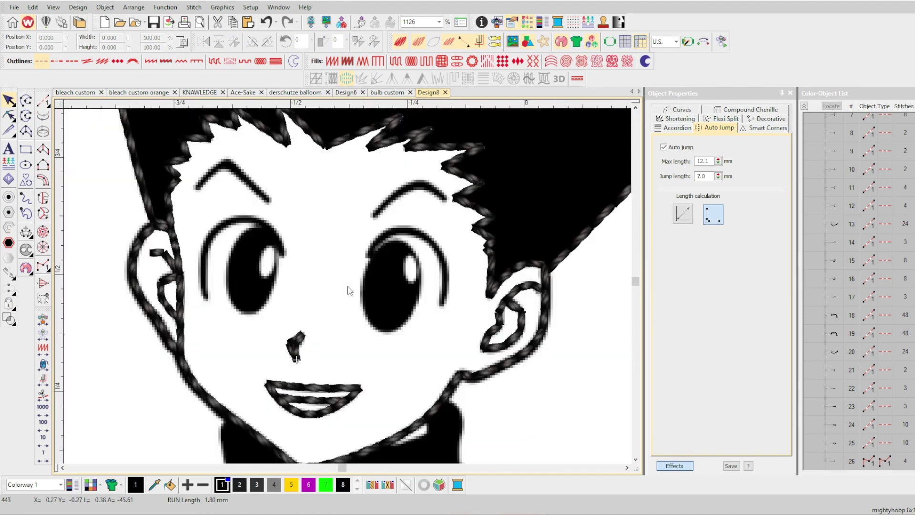
scroll(352, 286, up, 5)
key(a)
click(355, 323)
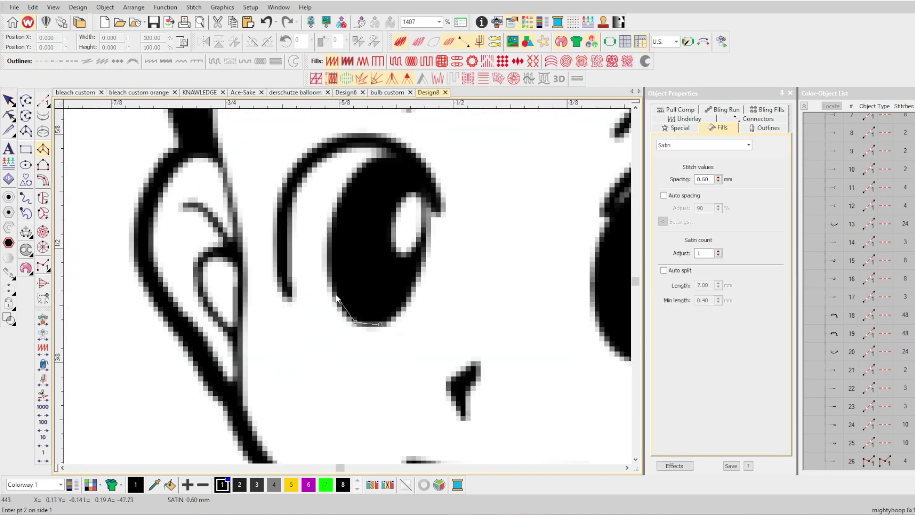
click(340, 307)
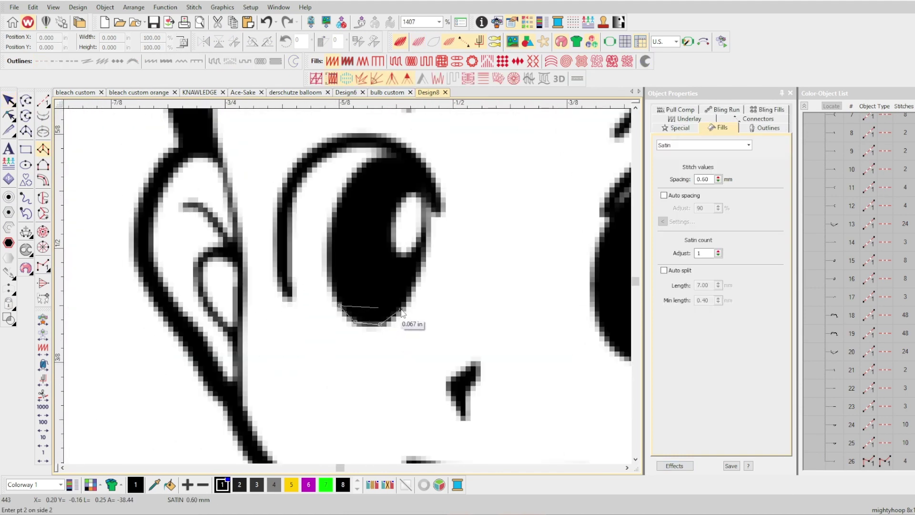
click(330, 281)
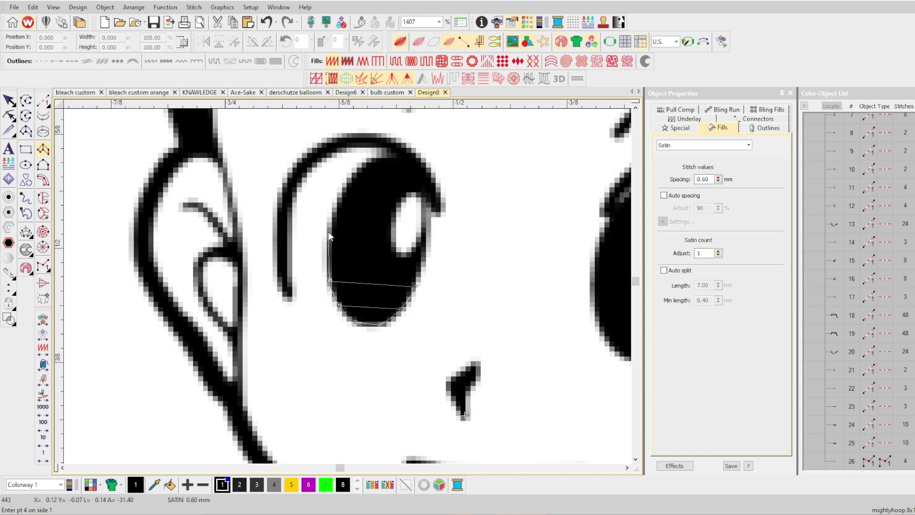
- Continue the paired satin points up the left pupil's upper half and finish the column at its top
click(330, 233)
click(425, 245)
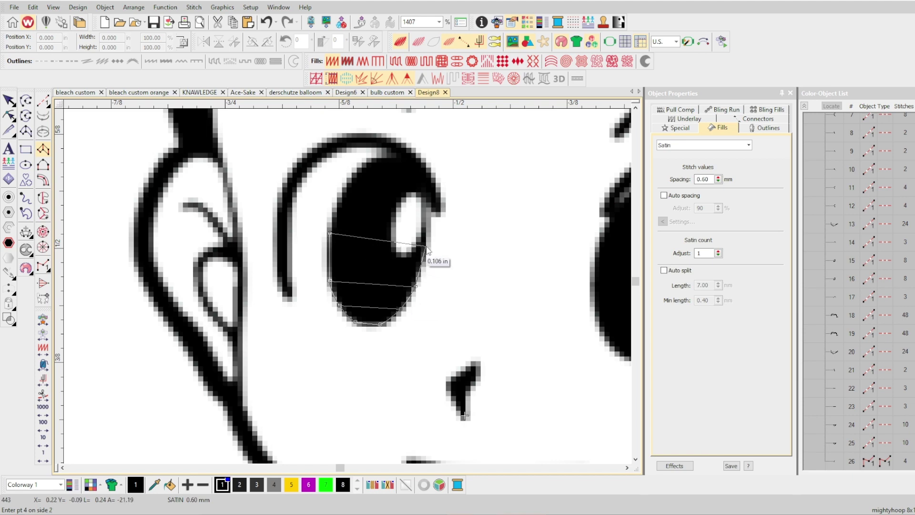
click(343, 189)
click(427, 200)
click(379, 159)
key(Return)
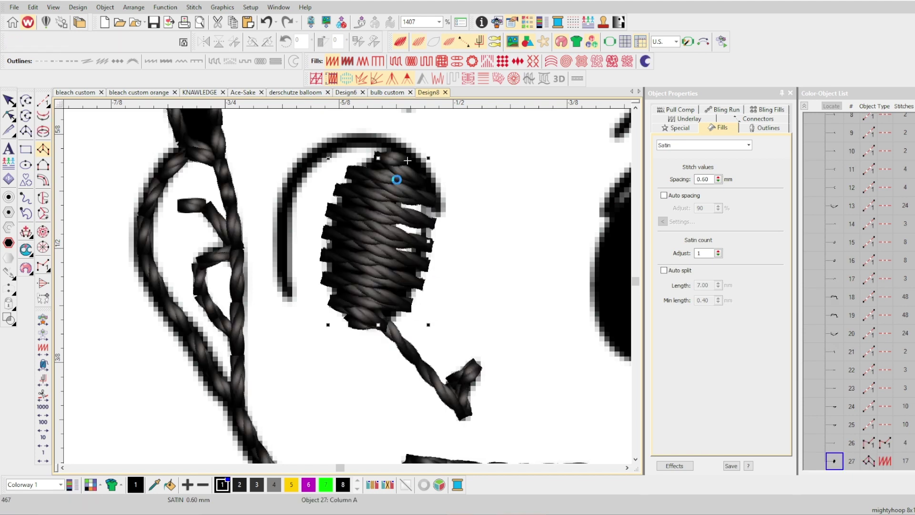
- Set the left pupil's satin spacing to 0.38 mm and change the connector so no run joins it to the nose
click(719, 182)
scroll(344, 290, down, 2)
click(758, 119)
click(665, 194)
key(Escape)
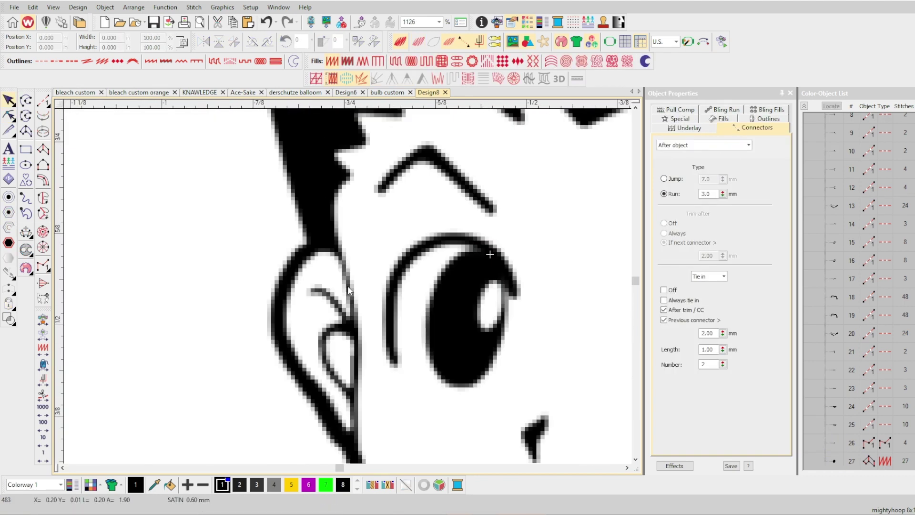
- Trace the left eyelid from the pupil's top down to its nose-side end with a curved run, and backtrack it
click(43, 101)
scroll(296, 221, up, 2)
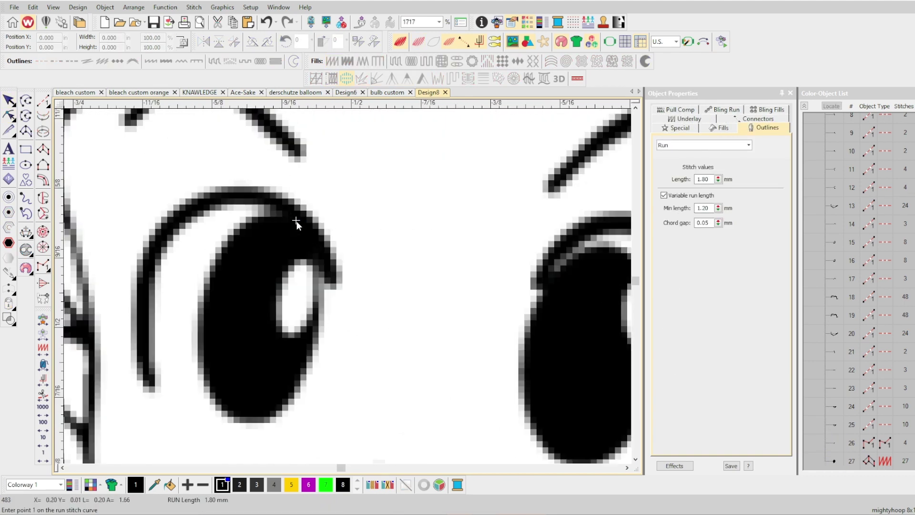
click(319, 246)
click(336, 286)
key(Return)
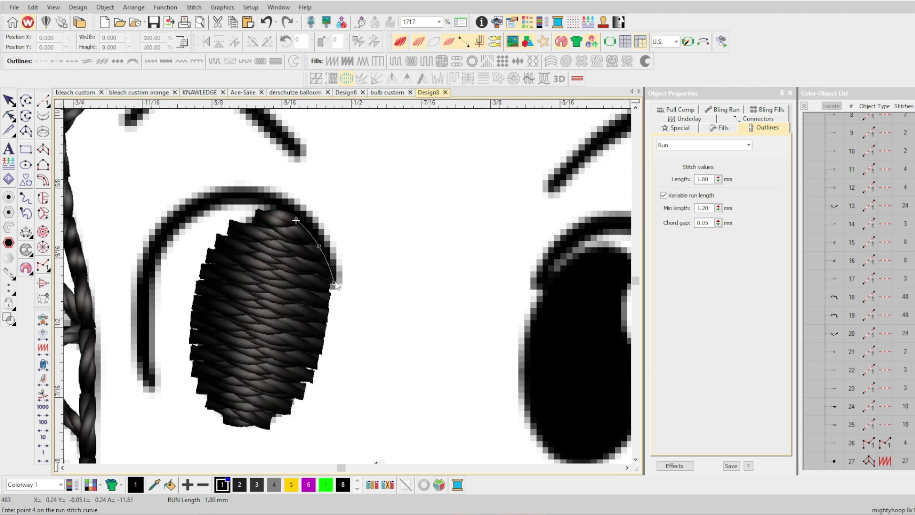
key(ctrl+b)
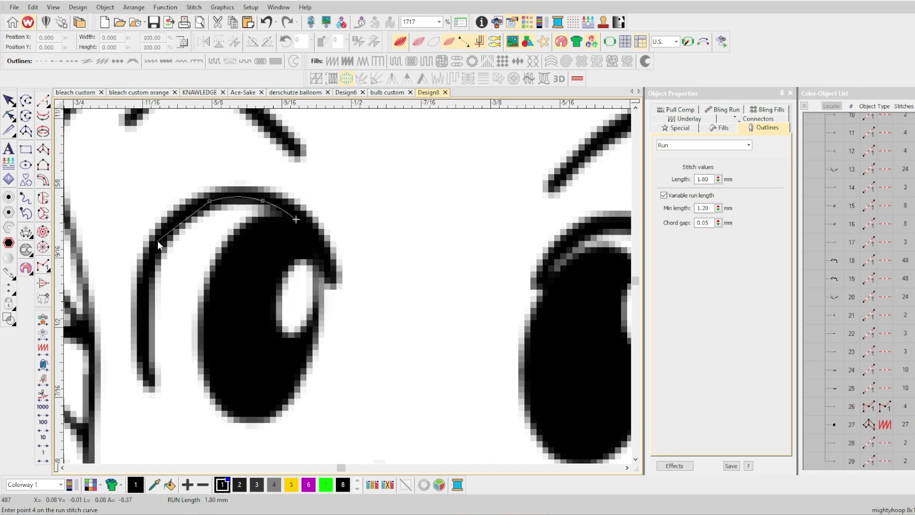
- Trace the left eyelid from the pupil's top around to its ear-side lower end with a run, and backtrack it
click(158, 387)
key(Return)
key(ctrl+b)
- Place a copy of the left pupil's satin column over the right pupil
scroll(159, 382, down, 1)
key(o)
scroll(375, 282, down, 2)
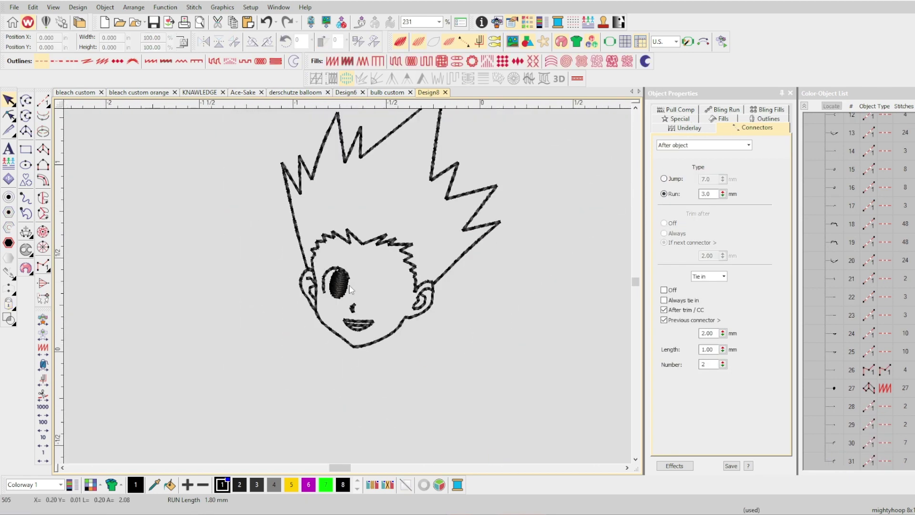
scroll(372, 284, up, 2)
drag(172, 298, 365, 351)
scroll(348, 291, up, 2)
- Reshape the copied satin column by moving its edge points onto the right pupil's outline
key(h)
key(t)
drag(306, 292, 296, 292)
drag(306, 229, 295, 226)
drag(322, 171, 309, 169)
drag(411, 156, 414, 154)
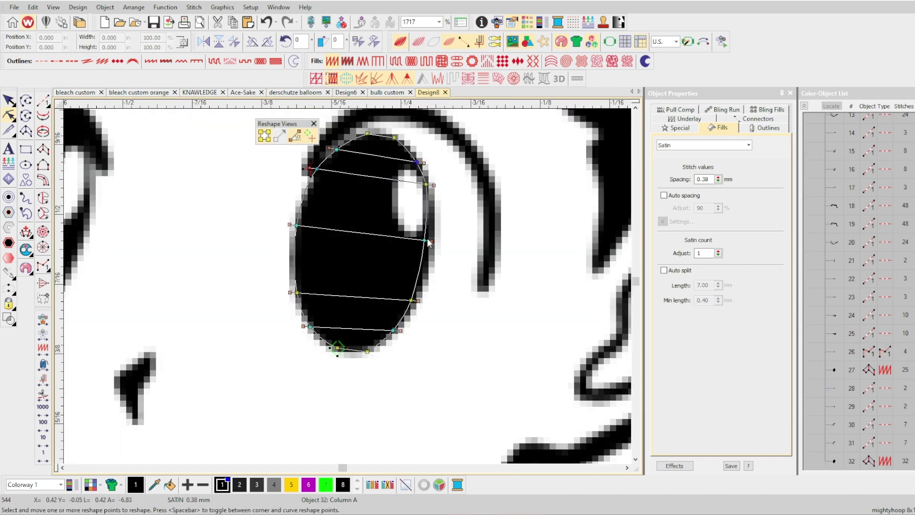
key(Return)
key(t)
scroll(352, 372, down, 1)
- Trace the right eyelid with a curved run from its nose-side end over the top to its ear-side lower end
key(t)
key(t)
key(space)
click(312, 263)
right_click(402, 205)
click(488, 379)
key(Return)
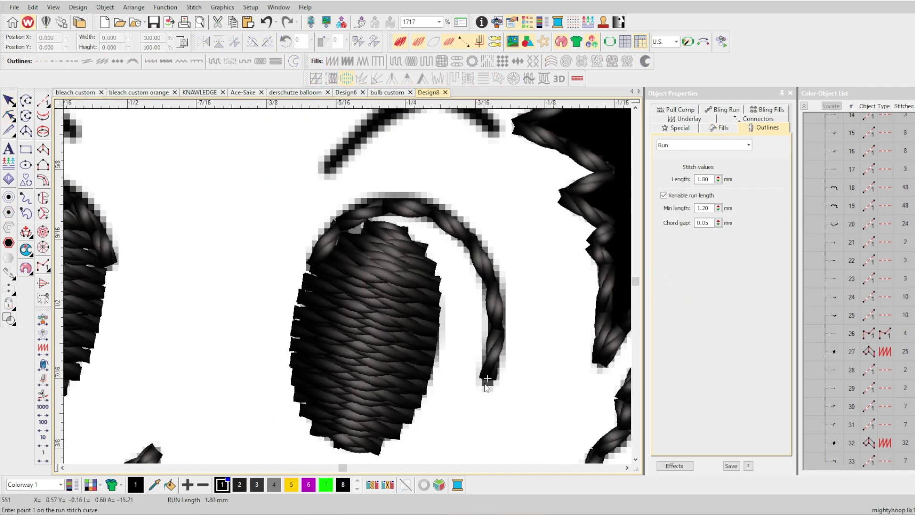
- Backtrack the right eyelid run to its nose-side end and set its after-object connector to Jump
key(Escape)
key(t)
key(t)
scroll(194, 267, down, 2)
key(h)
click(758, 118)
click(664, 179)
scroll(284, 342, down, 4)
click(463, 347)
key(t)
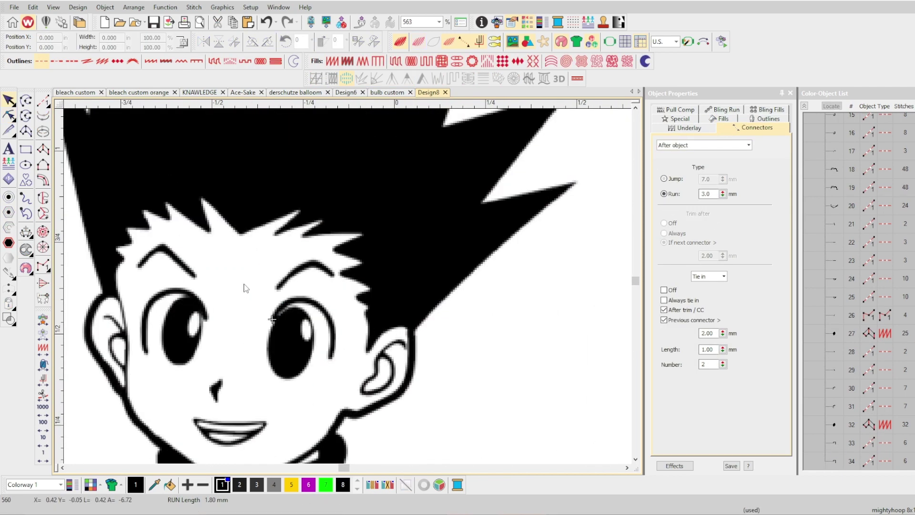
- Trace the right eyebrow with a curved run from its nose-side end over the peak to its ear-side end and backtrack it
scroll(248, 286, up, 6)
key(space)
key(s)
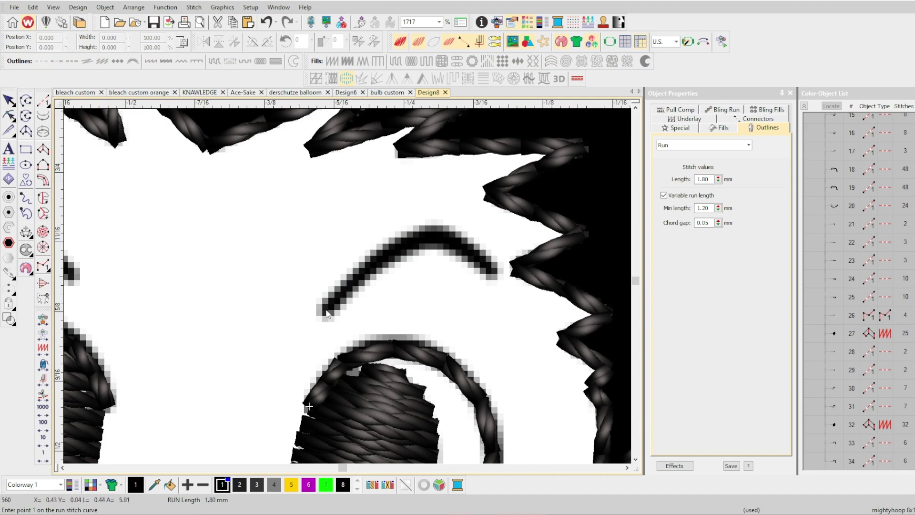
right_click(430, 237)
click(494, 272)
key(Return)
key(ctrl+d)
- Trace the left eyebrow with a run from its nose-side end over the peak to its ear-side end and backtrack it
scroll(493, 267, down, 5)
scroll(390, 248, up, 3)
key(space)
scroll(388, 251, up, 2)
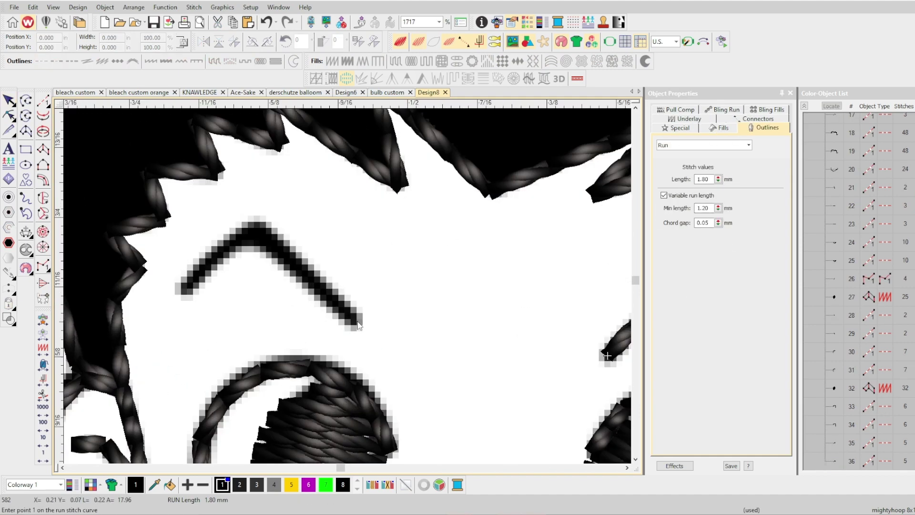
click(186, 289)
key(Return)
key(h)
scroll(501, 325, down, 2)
key(Escape)
key(ctrl+d)
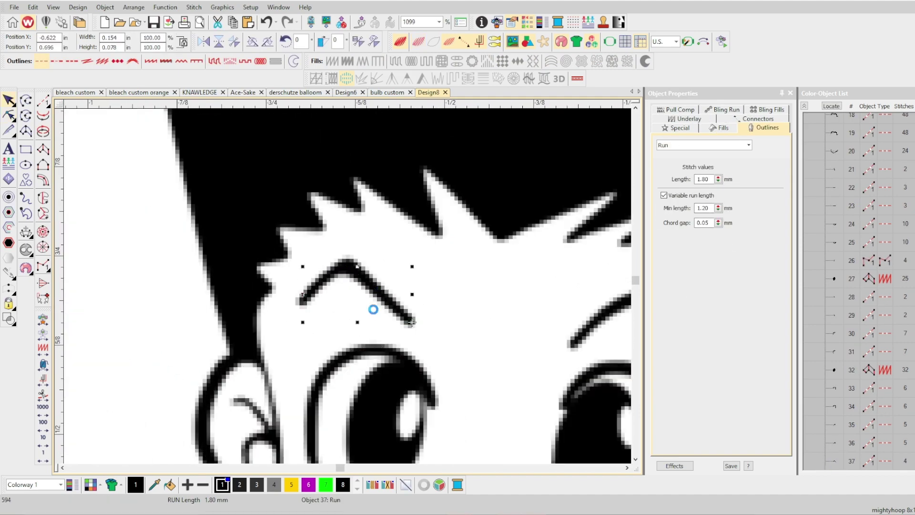
- Digitize a satin column in color 2 over the left pupil's white highlight, following its outline from the upper end to the lower end
scroll(289, 206, down, 7)
scroll(293, 225, up, 3)
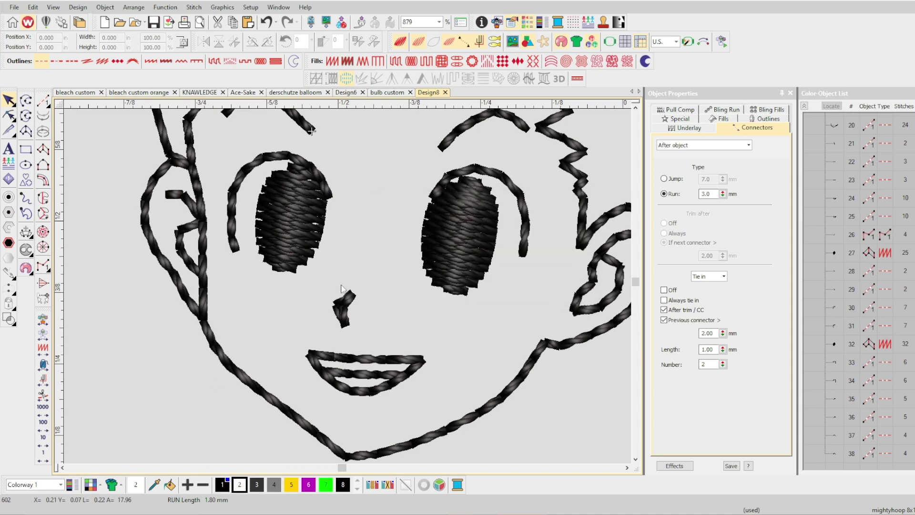
scroll(347, 287, up, 2)
key(t)
key(h)
scroll(450, 336, down, 6)
key(a)
scroll(441, 340, up, 7)
click(410, 195)
click(422, 197)
right_click(385, 223)
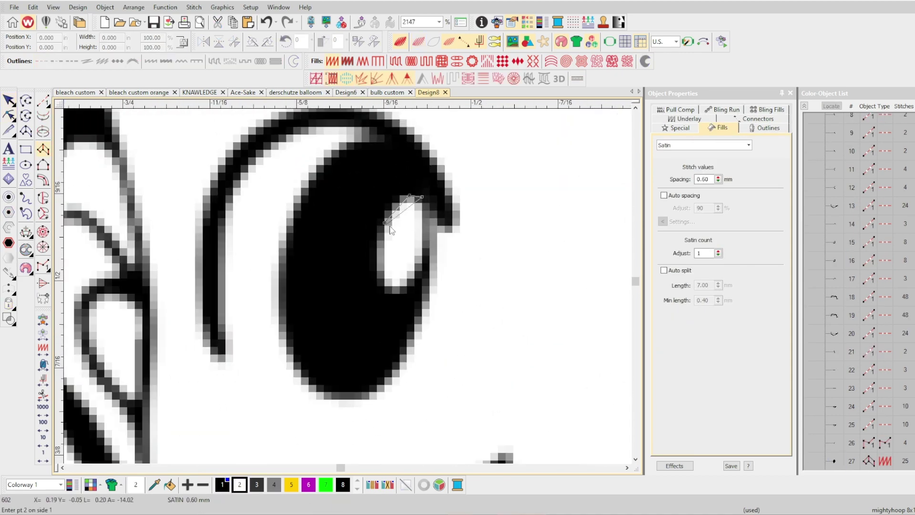
click(392, 285)
click(403, 287)
key(Return)
key(t)
scroll(401, 287, up, 1)
key(h)
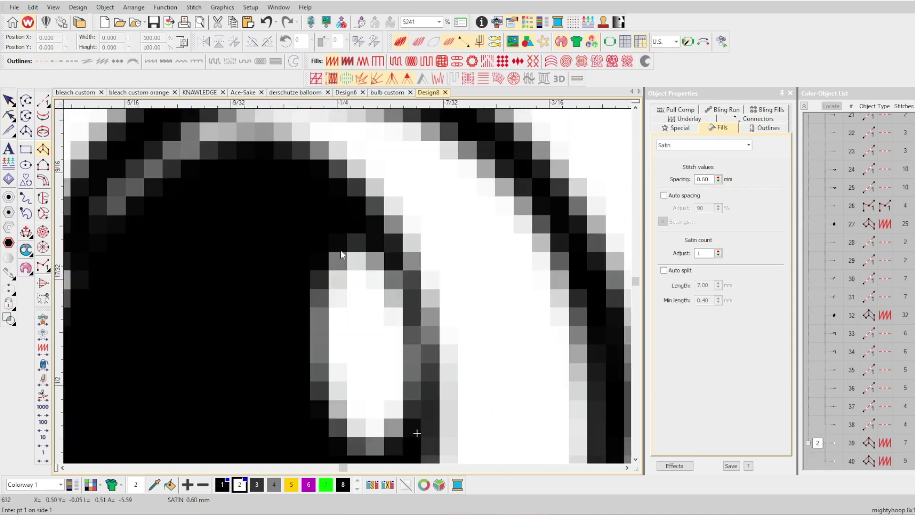
- Digitize a satin column in color 2 over the right pupil's white highlight using paired edge points from its upper to lower end
click(375, 208)
click(394, 199)
click(353, 282)
click(368, 339)
click(436, 324)
click(394, 370)
click(414, 367)
key(Return)
- Reshape the right highlight's satin column by moving its edge points onto the highlight's outline
key(t)
key(t)
key(h)
scroll(319, 276, up, 2)
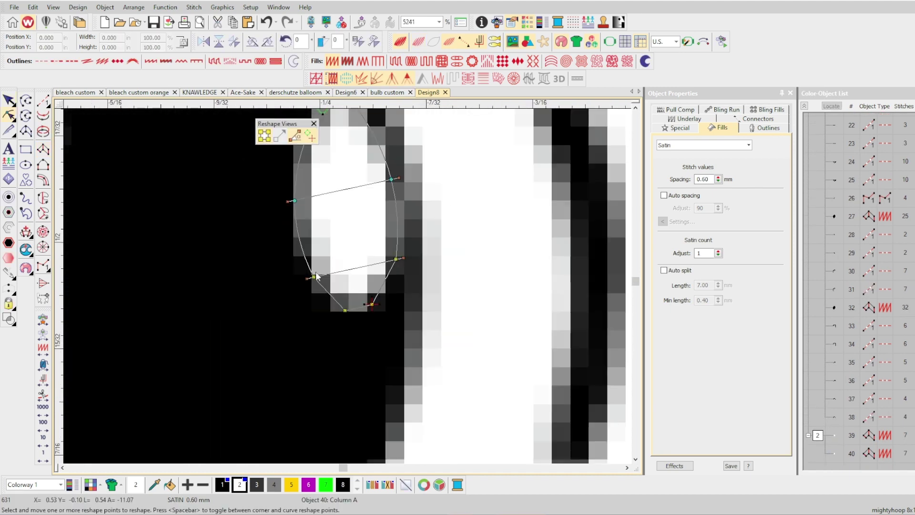
drag(316, 275, 305, 257)
drag(345, 311, 381, 295)
scroll(348, 296, down, 4)
drag(348, 218, 379, 222)
scroll(325, 248, up, 3)
key(t)
key(Escape)
click(819, 443)
scroll(269, 277, down, 2)
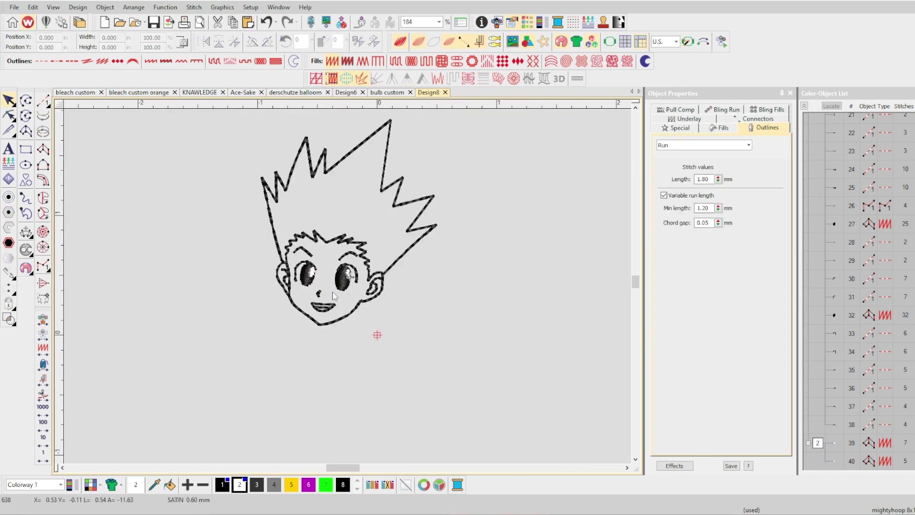
- Try a wide curved run sweeping beneath the head on the blank area and undo it
click(489, 256)
click(445, 322)
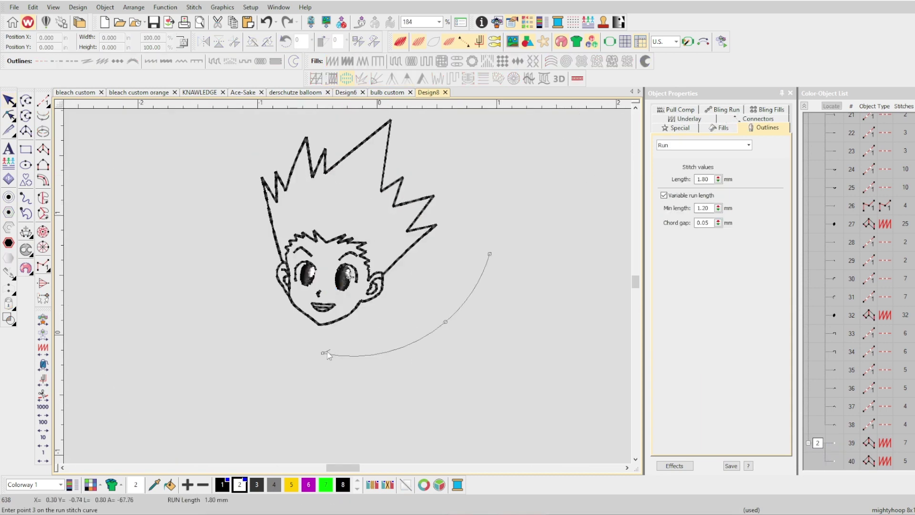
right_click(224, 279)
right_click(158, 328)
key(Return)
key(ctrl+z)
scroll(339, 198, up, 3)
scroll(400, 279, down, 4)
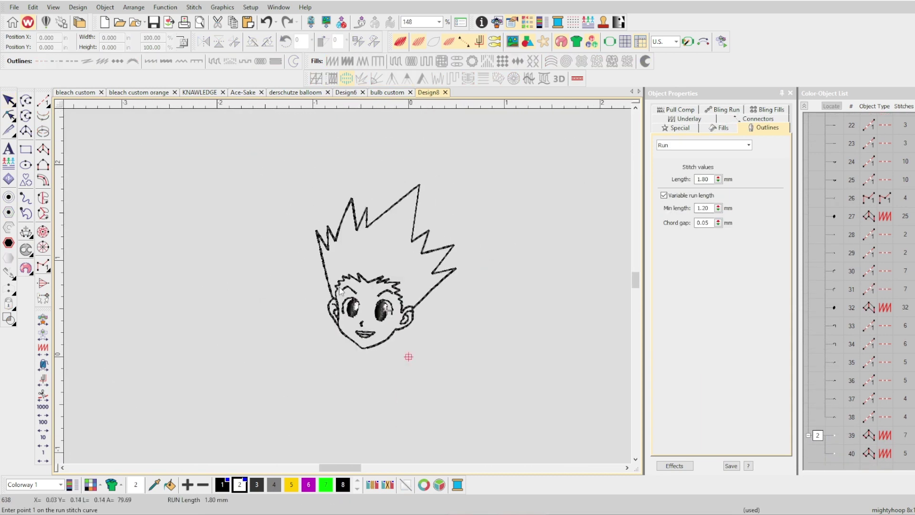
- Try a sample run of curved and straight segments on the blank area beside the head's left-hand hair
click(256, 308)
click(267, 256)
click(315, 189)
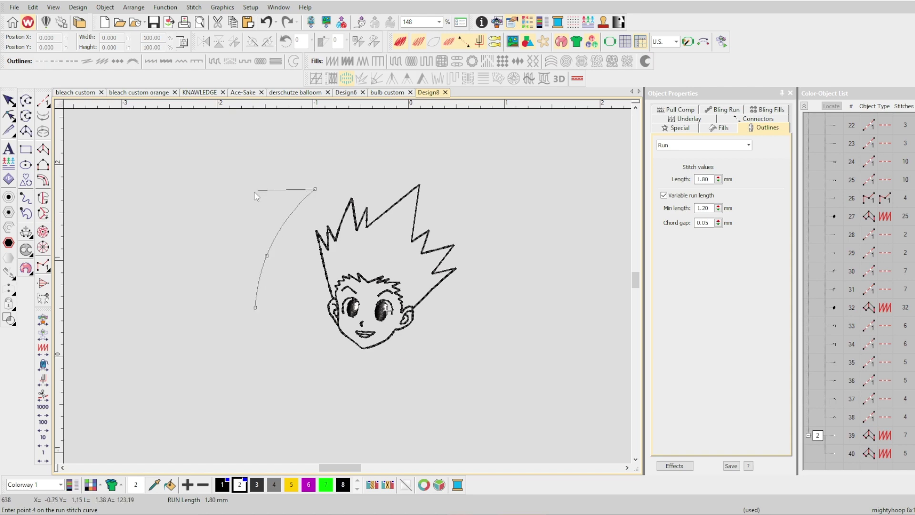
click(235, 199)
click(157, 242)
click(164, 308)
click(246, 175)
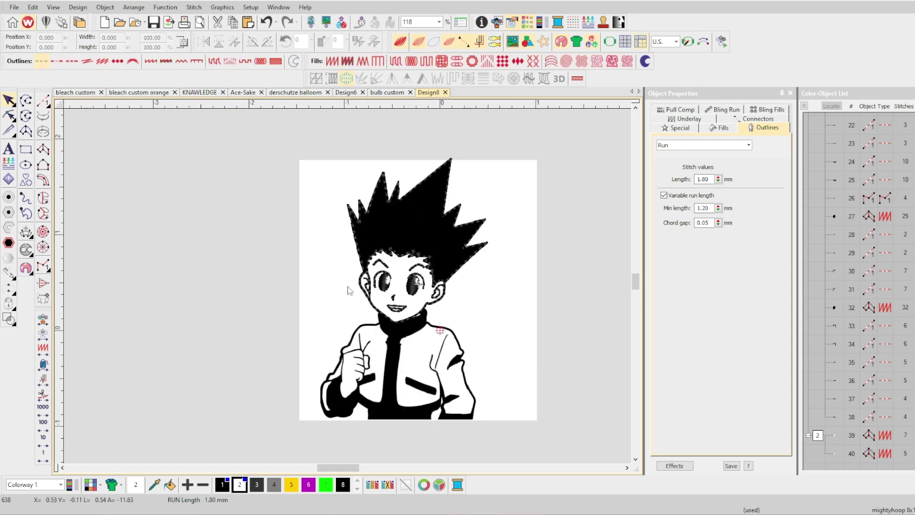
scroll(349, 289, up, 4)
scroll(355, 292, down, 3)
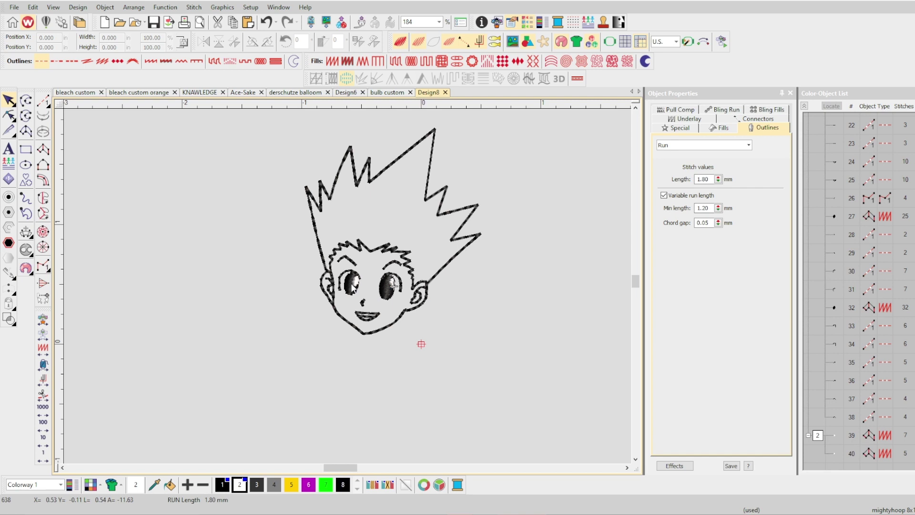
scroll(375, 253, up, 3)
scroll(347, 266, down, 3)
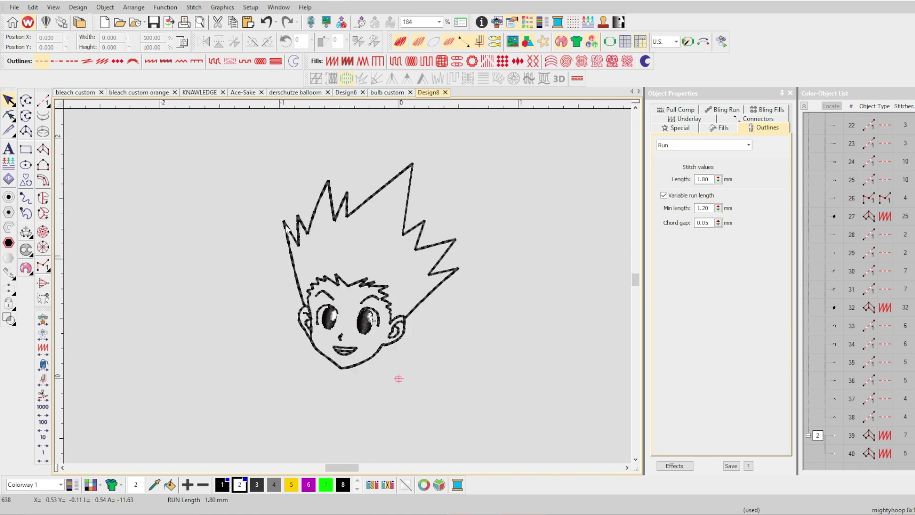
- Delete the right pupil's satin column and undo the deletion
scroll(348, 285, up, 5)
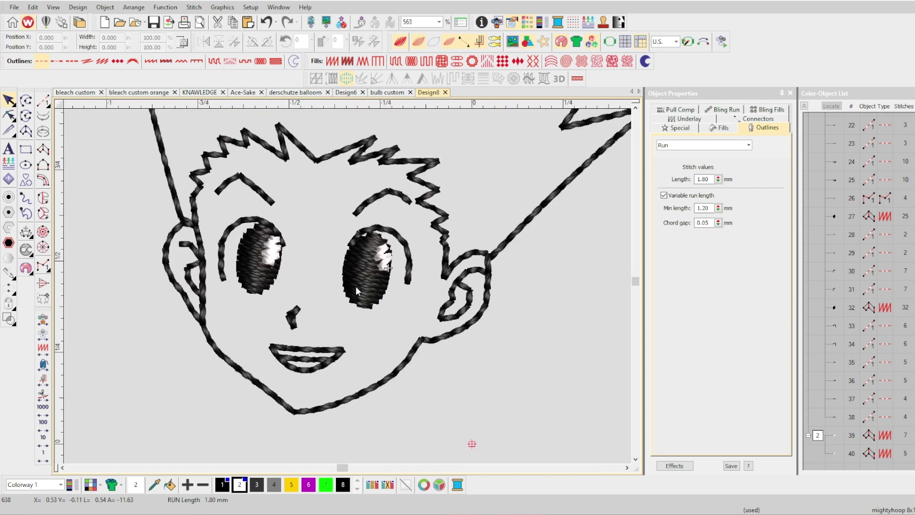
click(356, 286)
key(Delete)
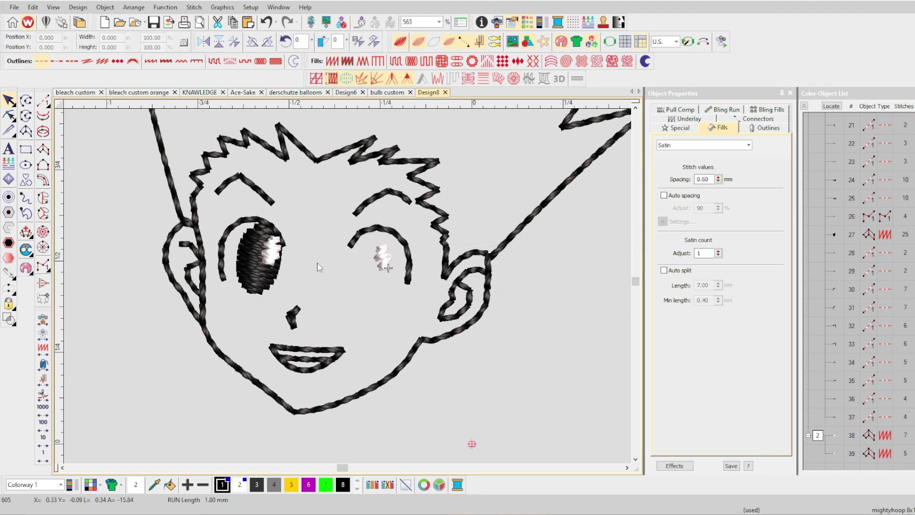
key(ctrl+z)
key(ctrl+z)
- Select all the head's stitch objects, clear the selection and examine the stitching of the hairline, brows and eyes
scroll(355, 318, down, 5)
key(ctrl+a)
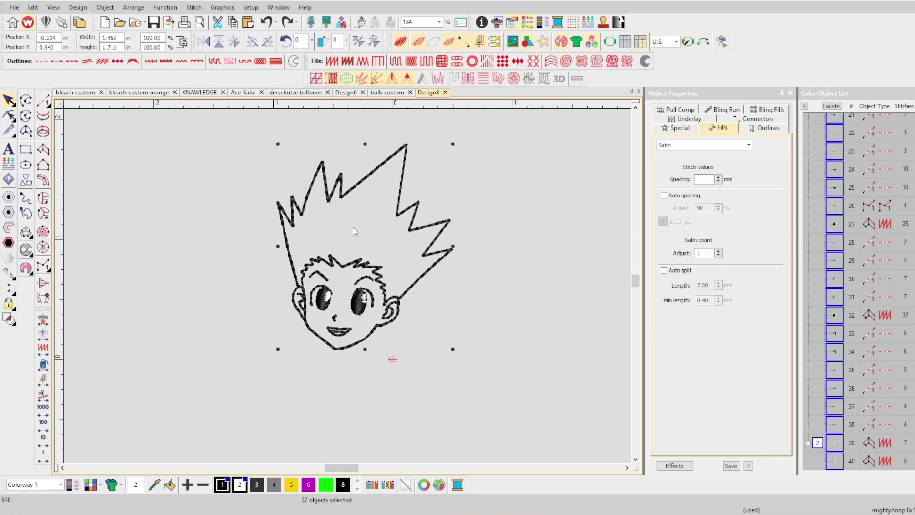
click(502, 130)
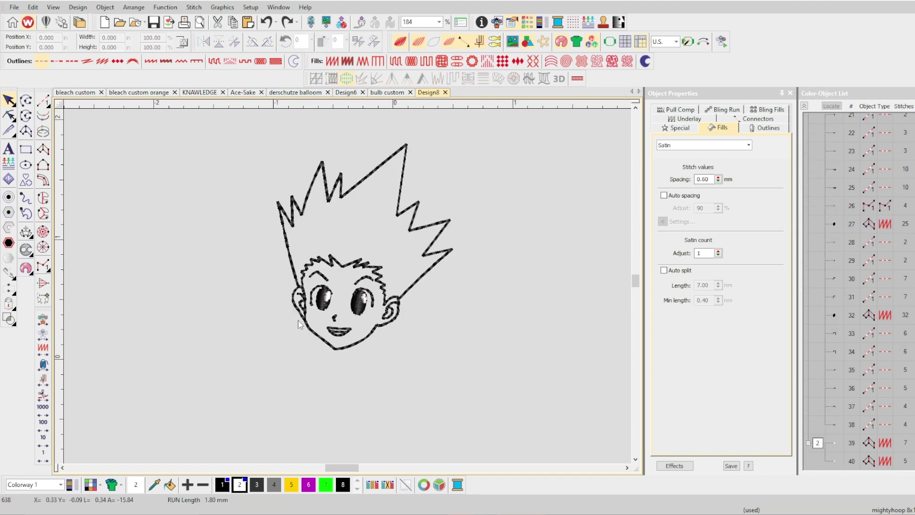
scroll(318, 311, up, 5)
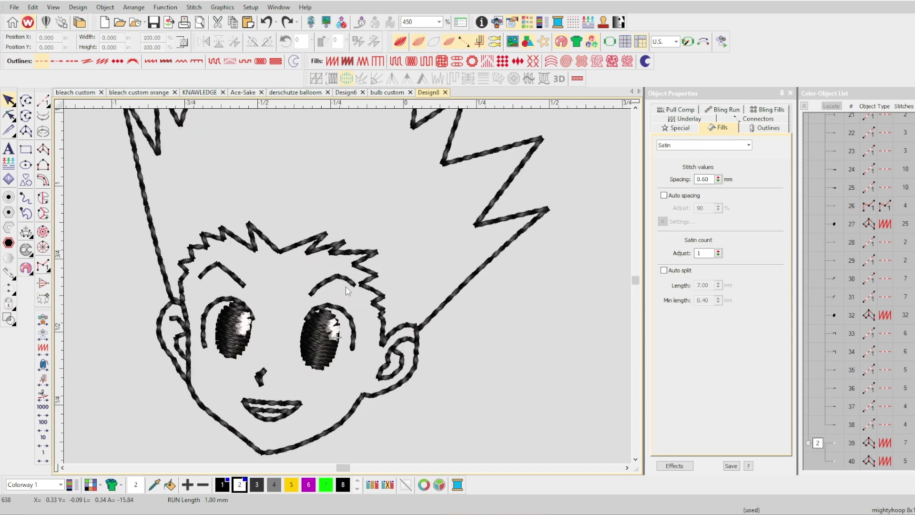
scroll(348, 285, down, 6)
scroll(350, 288, up, 5)
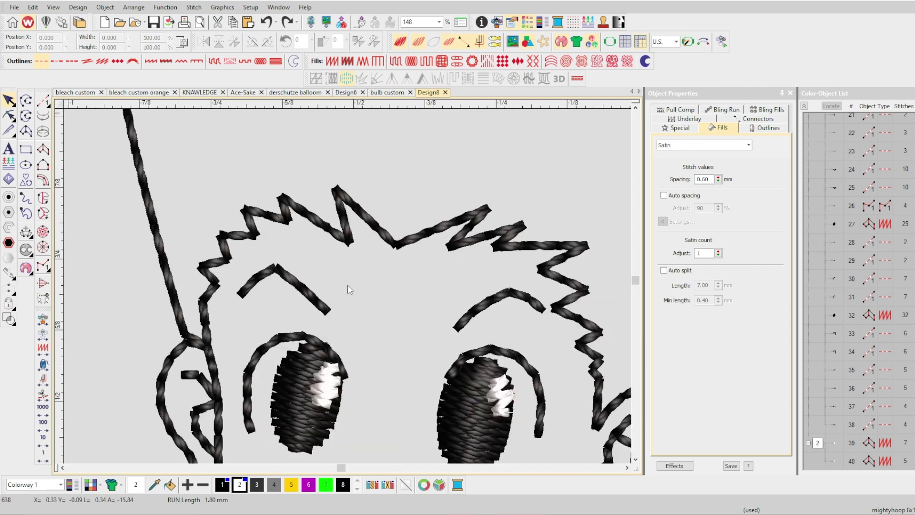